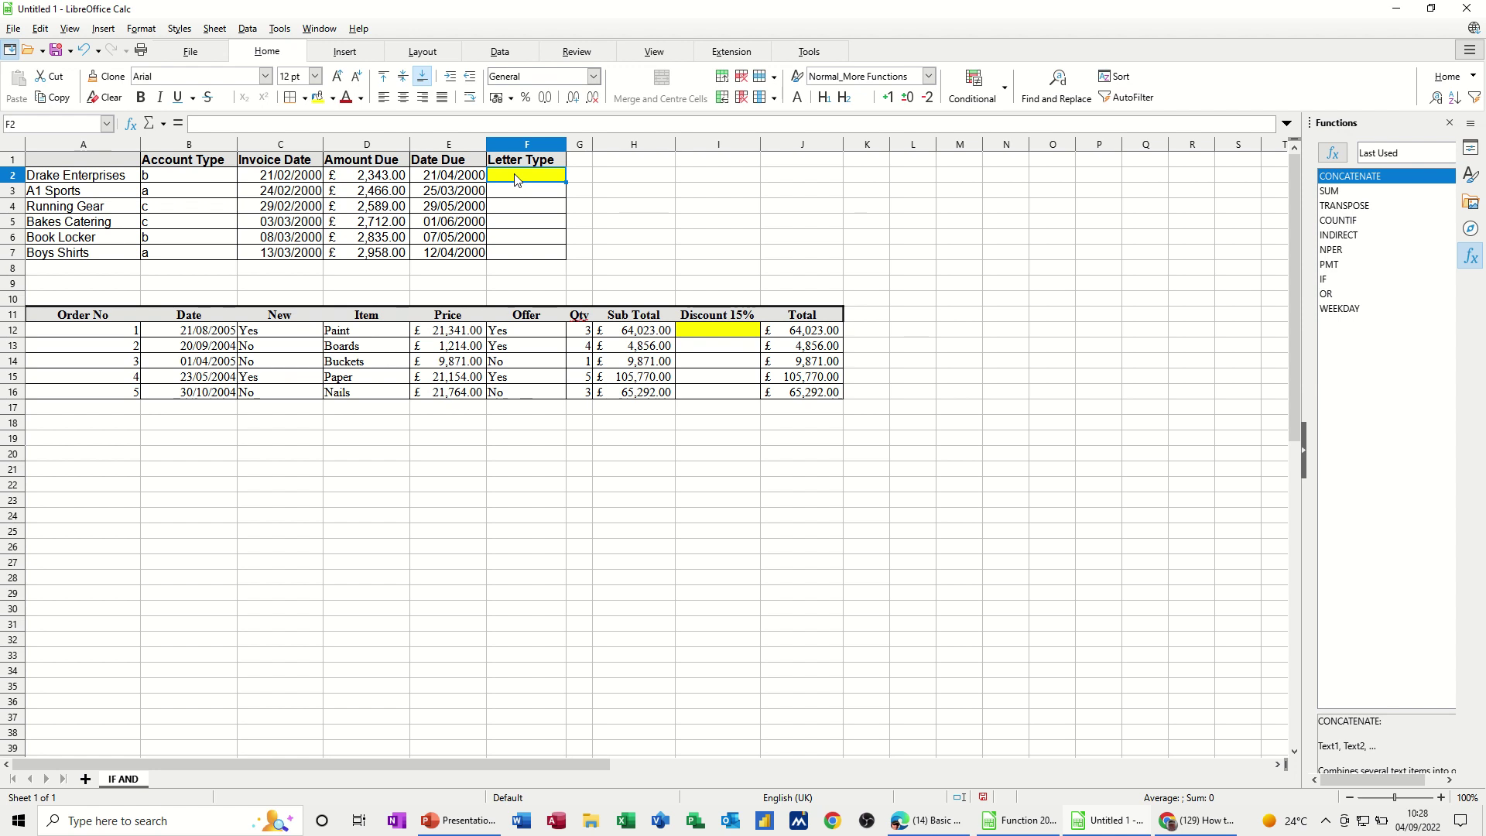
# Begin an IF formula in F2 with an AND test requiring B2="a" and D2>2000
pyautogui.write('=i')
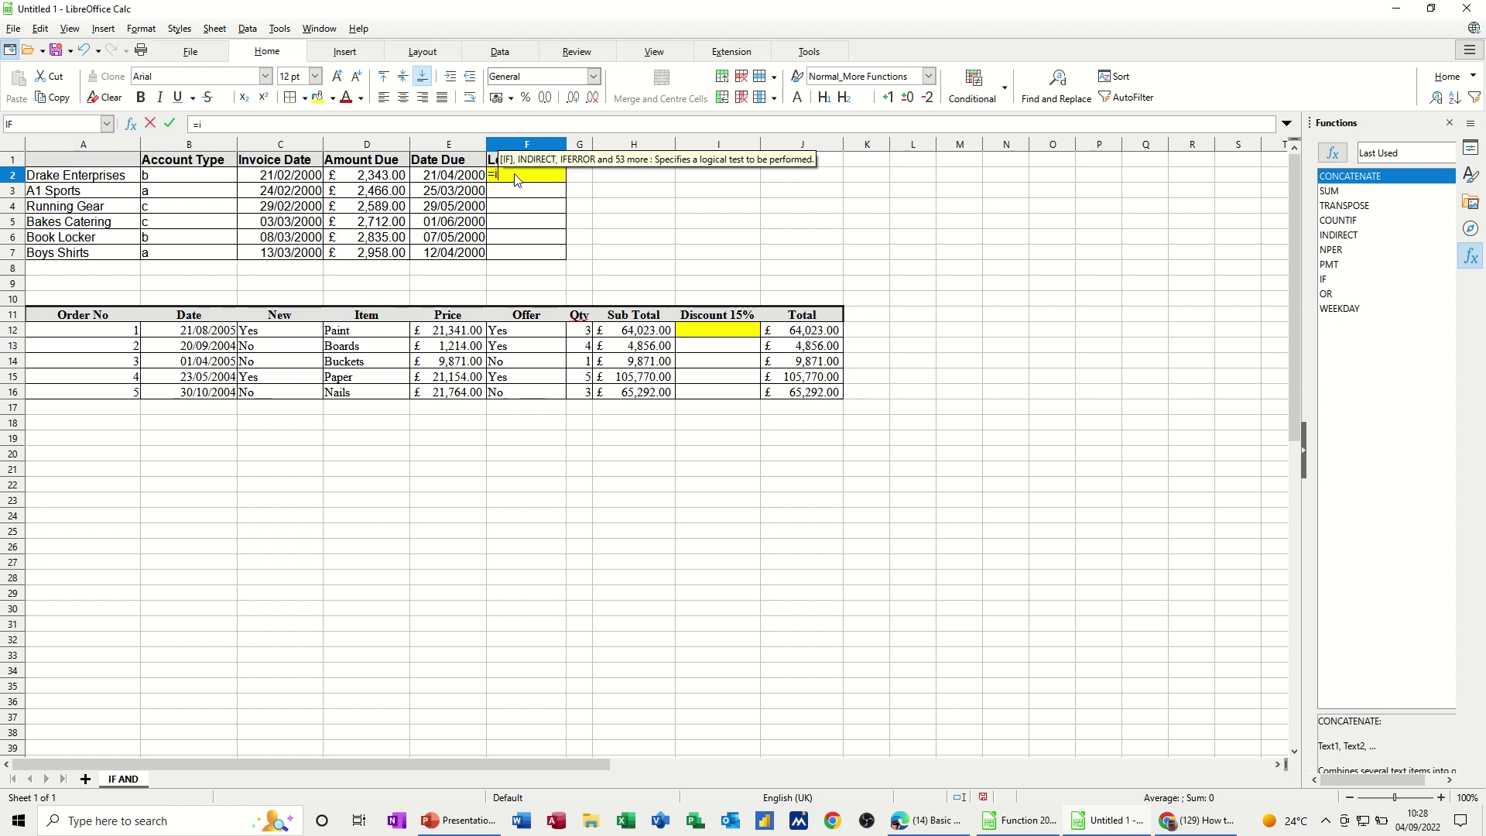
pyautogui.write('f(')
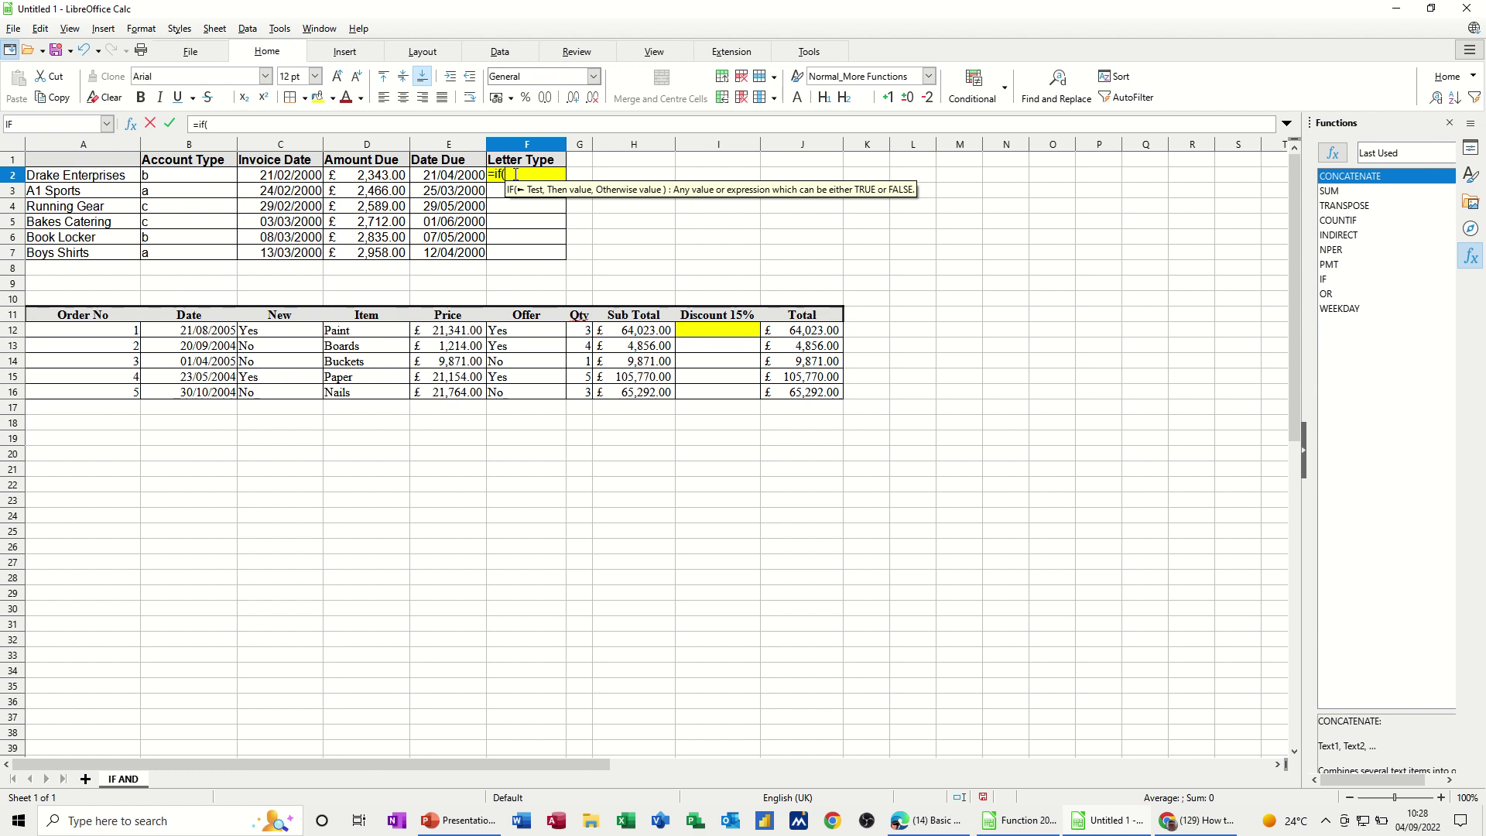
pyautogui.write('and(')
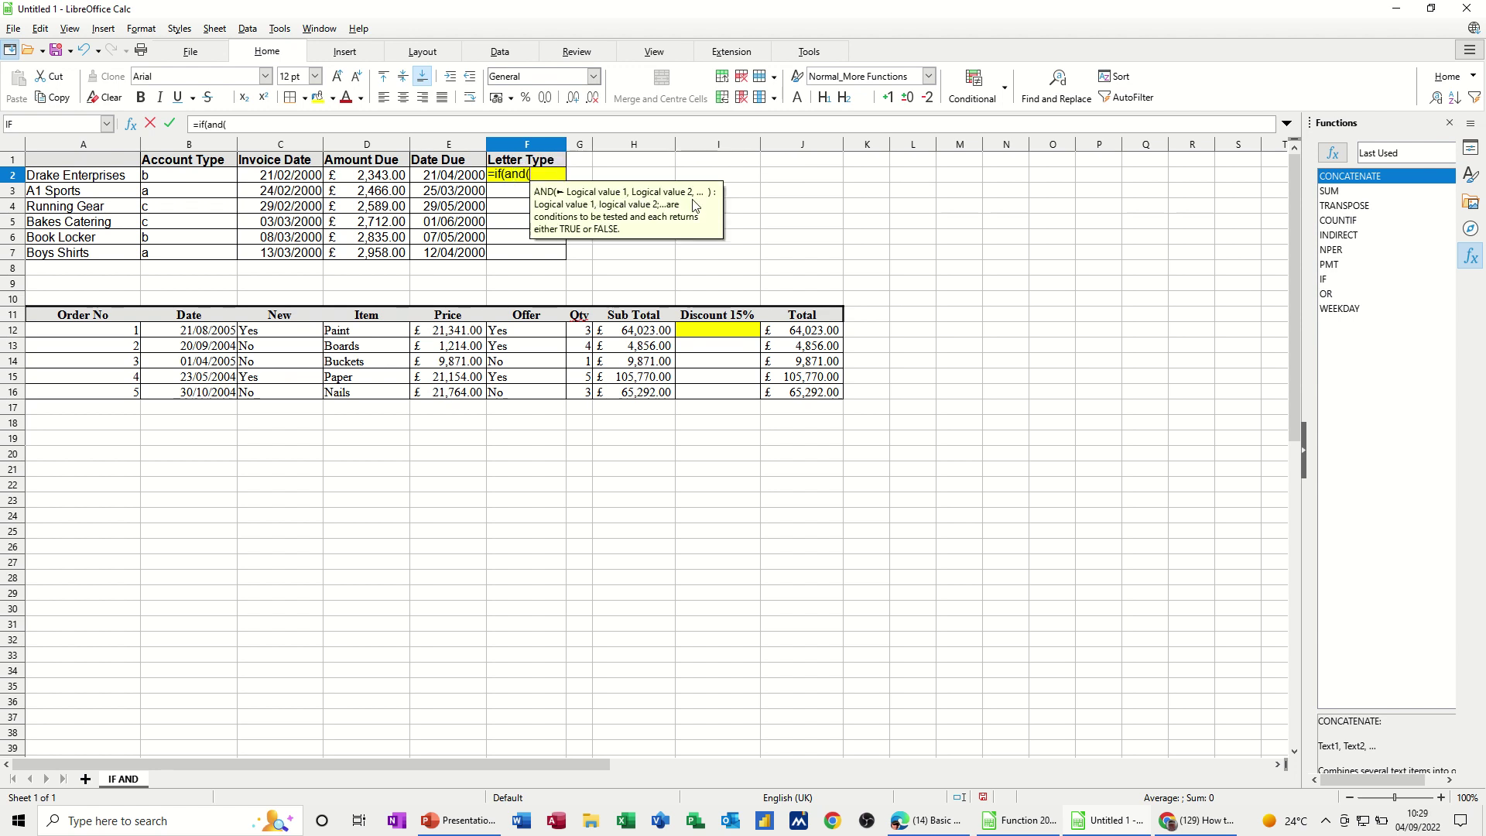
pyautogui.click(186, 182)
pyautogui.write('="a"')
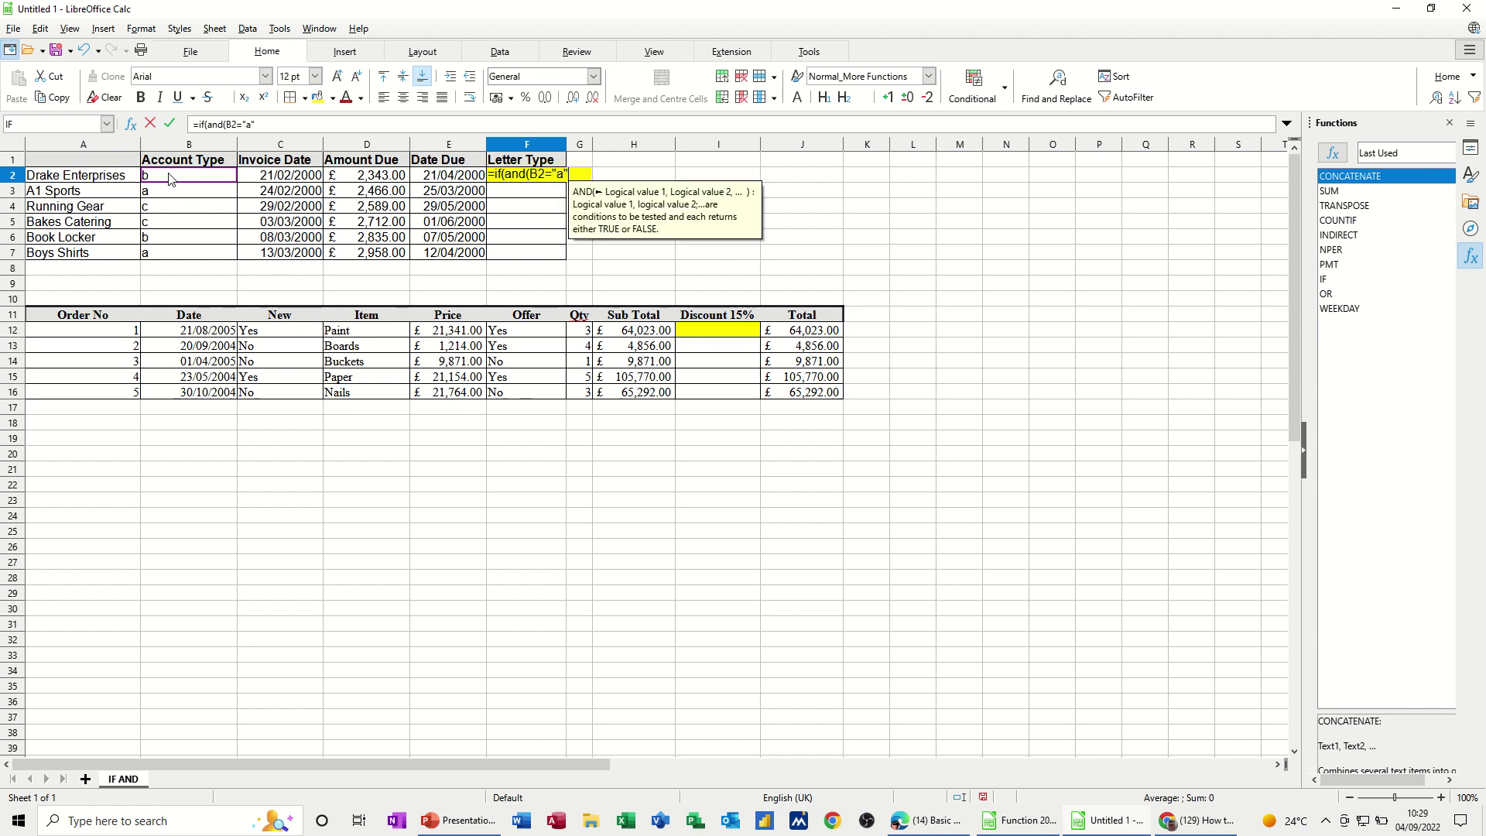
pyautogui.write(',')
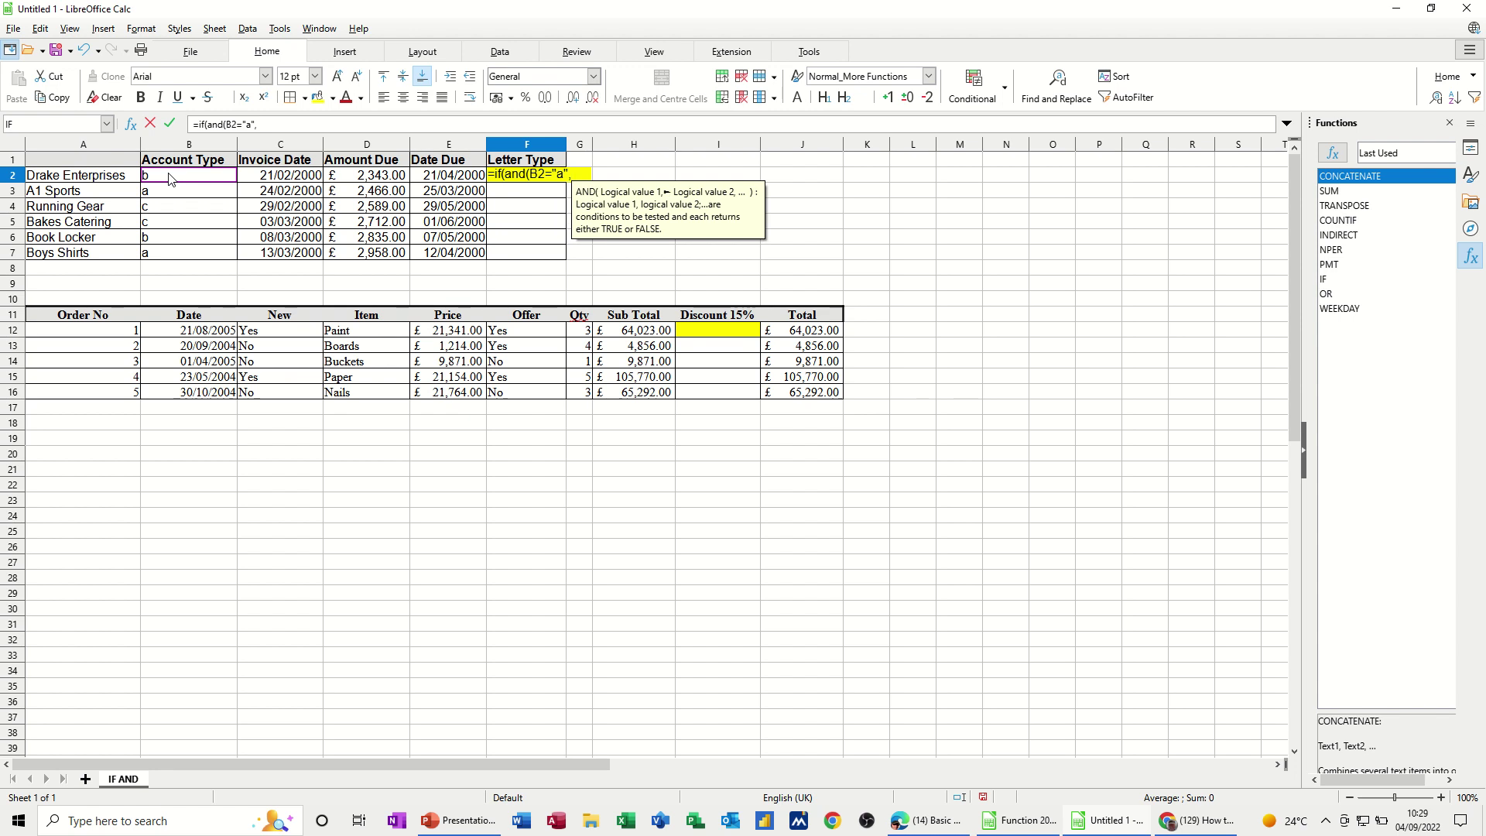
pyautogui.click(359, 181)
pyautogui.write('>')
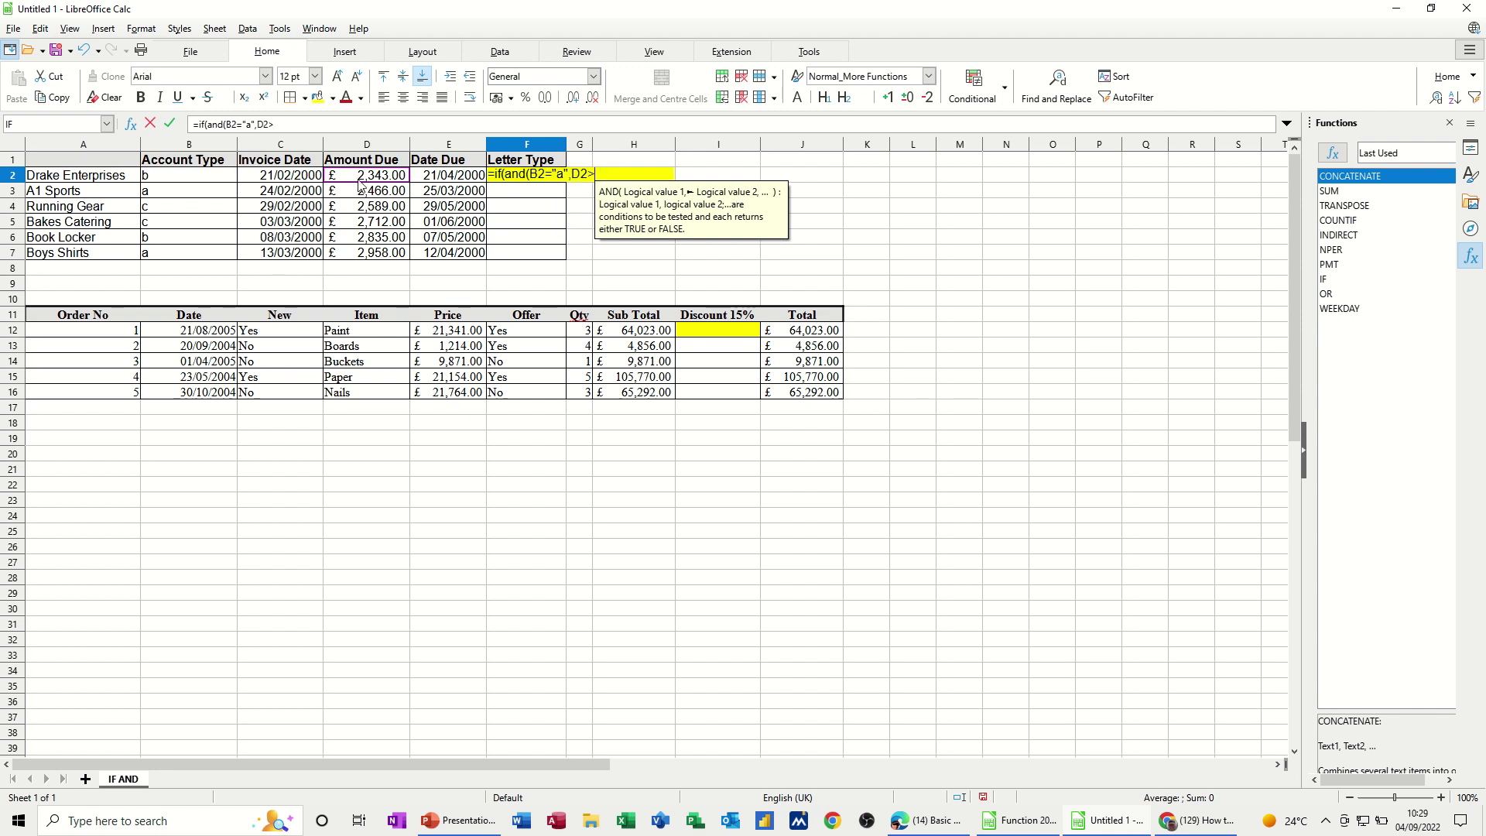
pyautogui.write('2000')
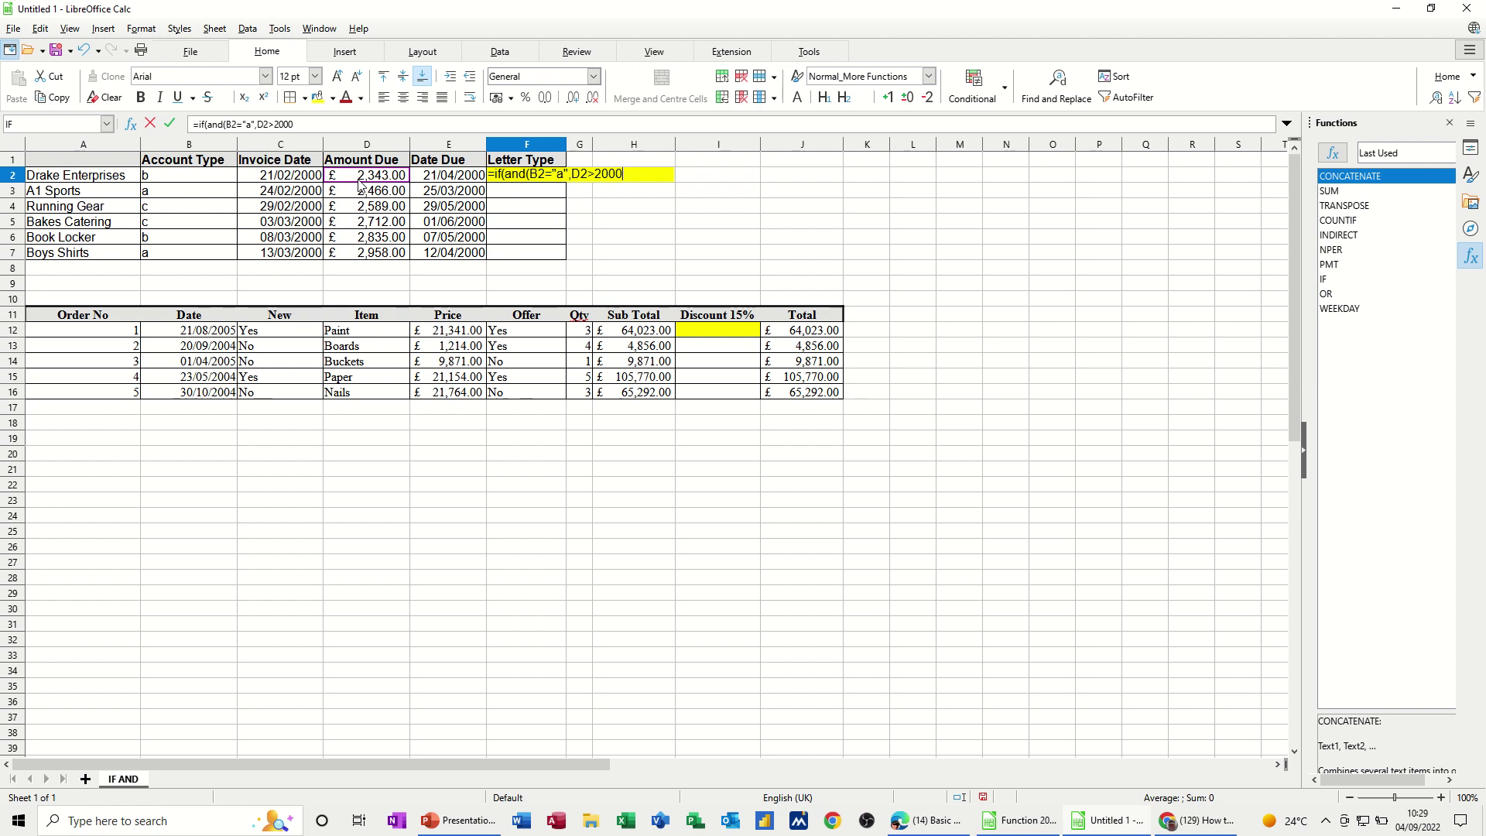
pyautogui.write(')')
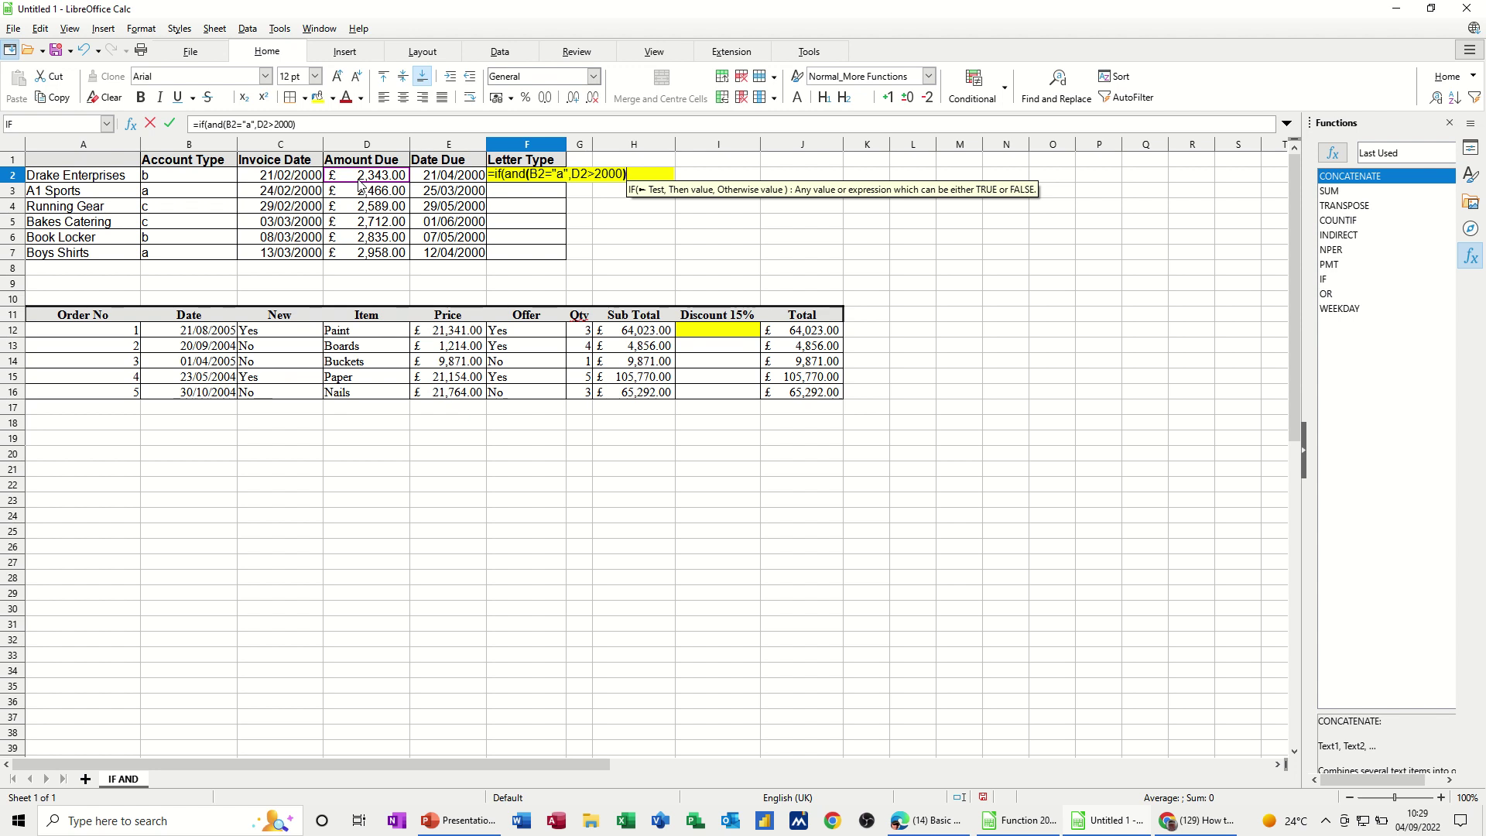
# Complete the F2 formula with "Letter to MD" as the true result and "Standard Letter" as the false result
pyautogui.write(',')
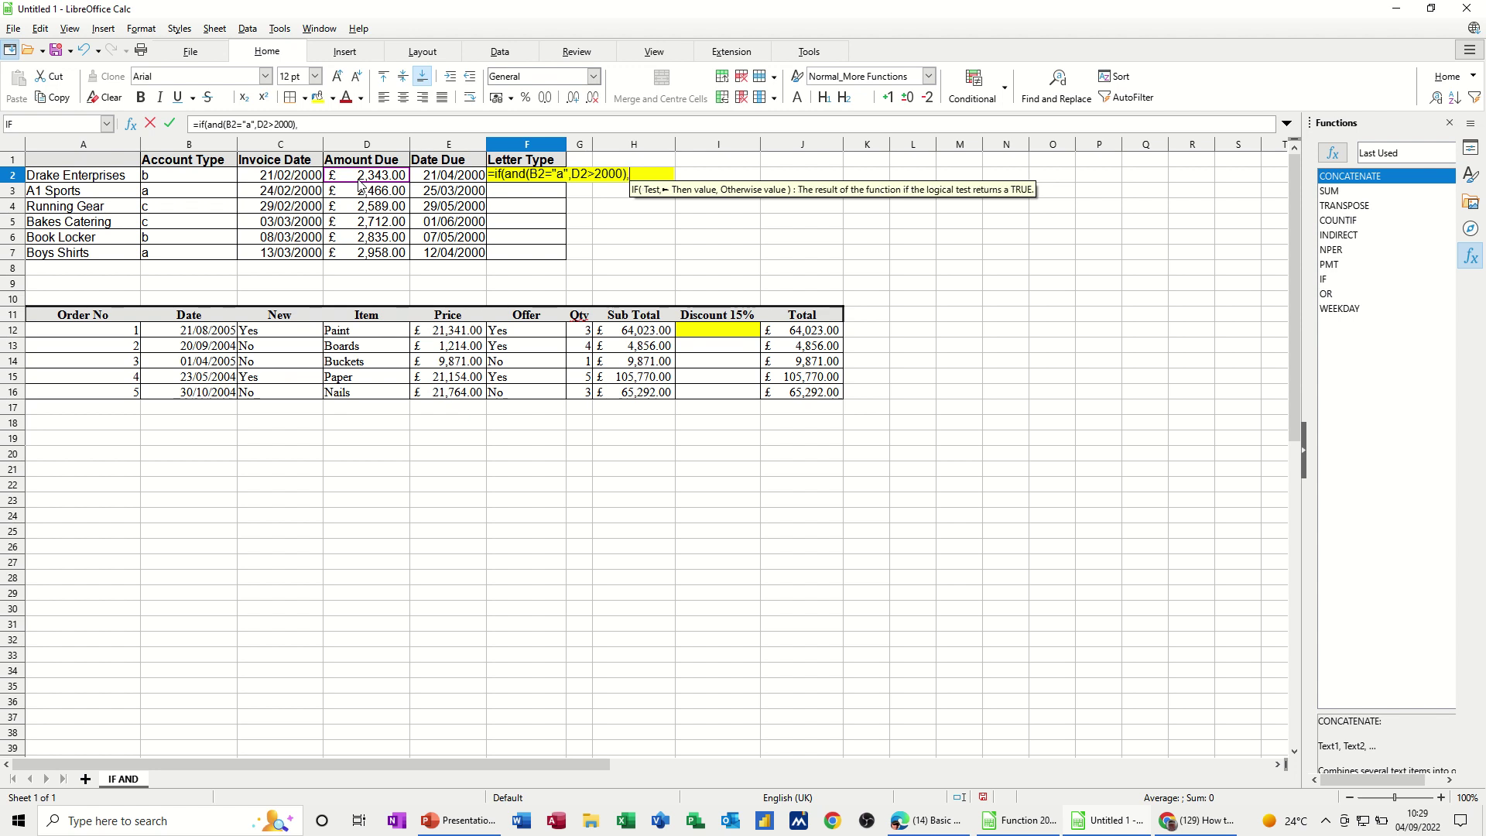
pyautogui.write('"L')
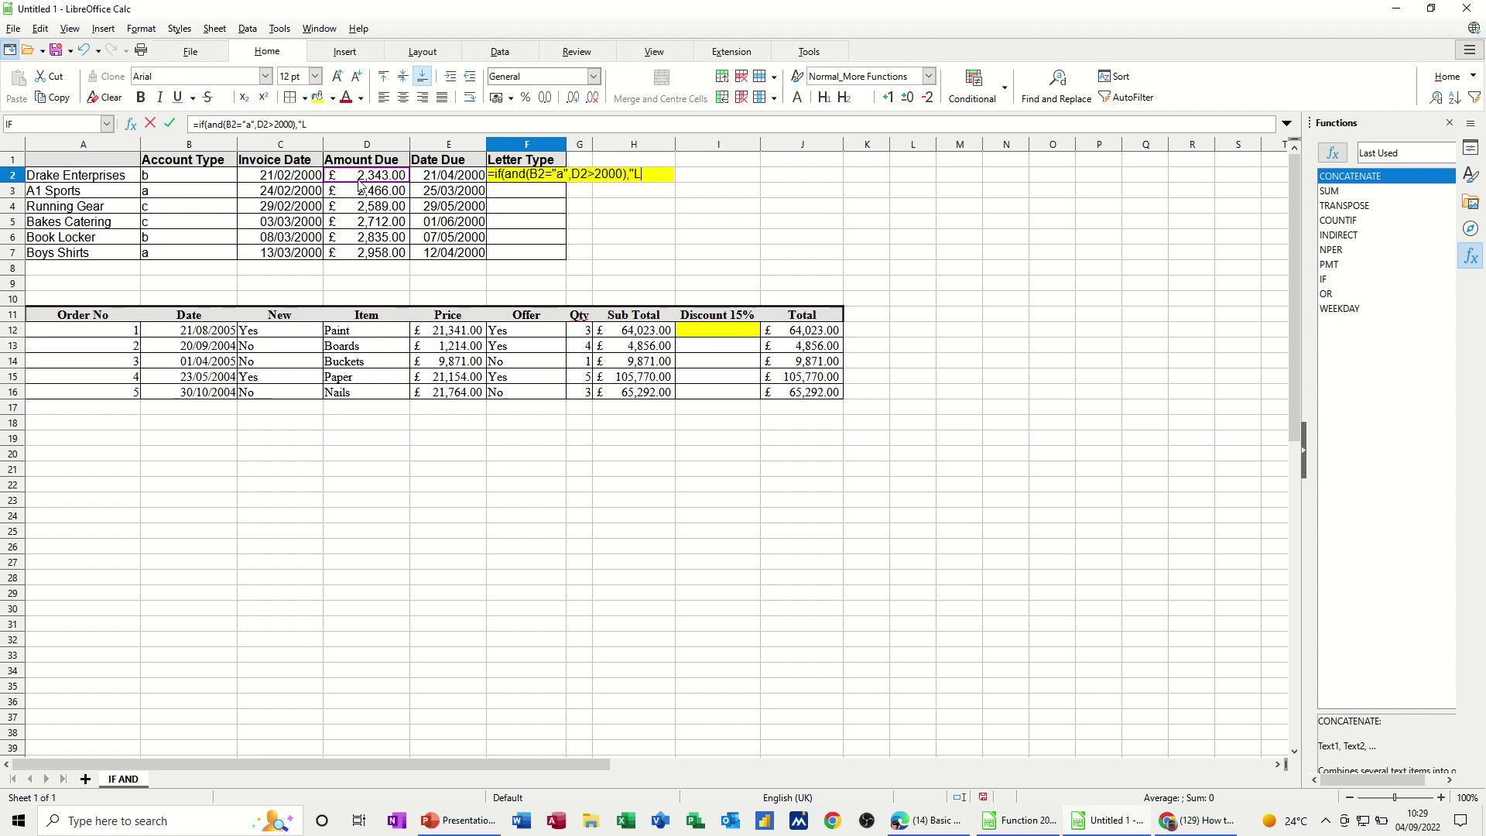
pyautogui.write('etter to M')
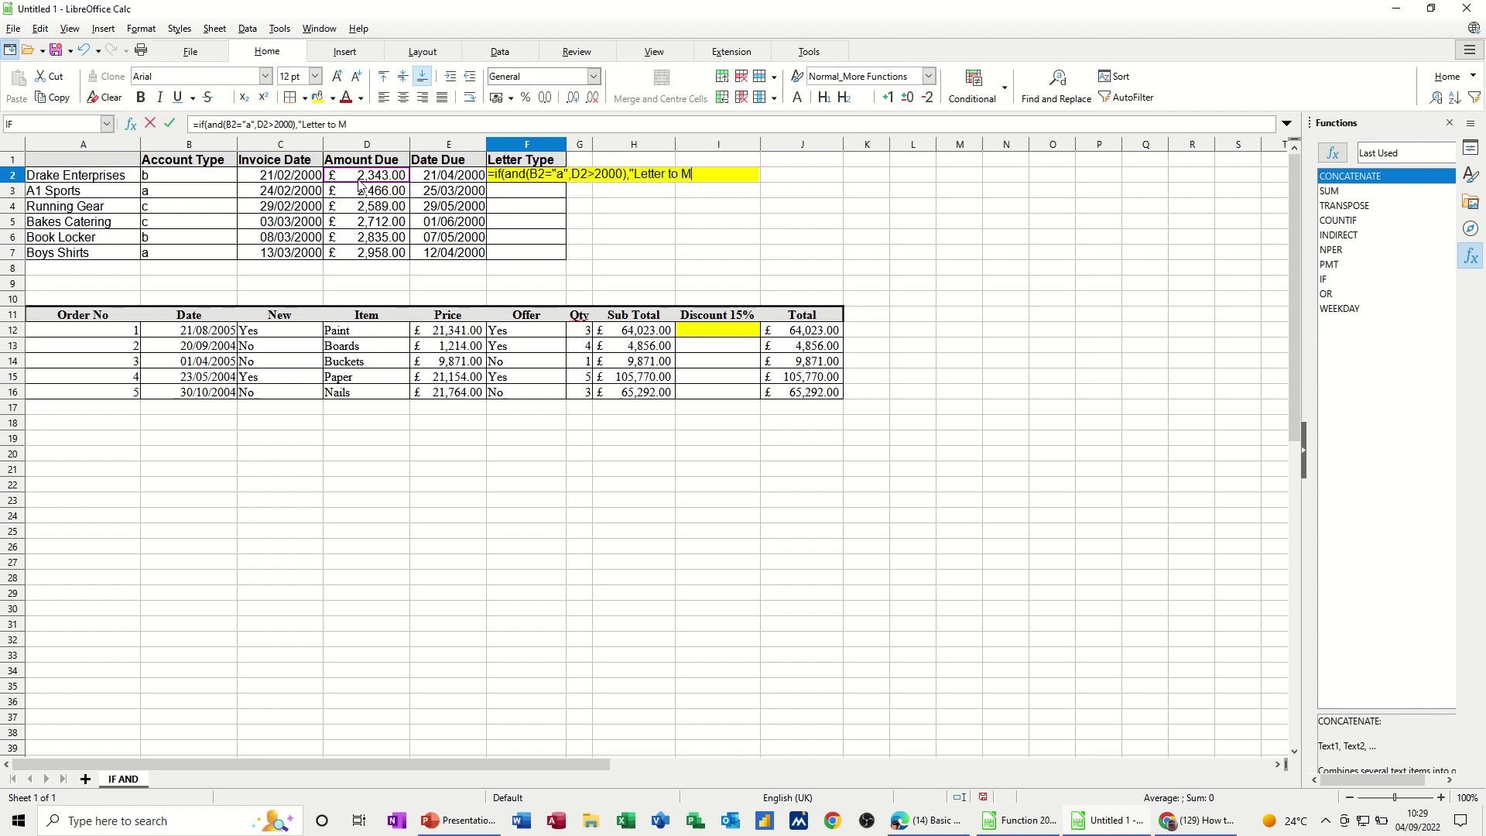
pyautogui.write('D"')
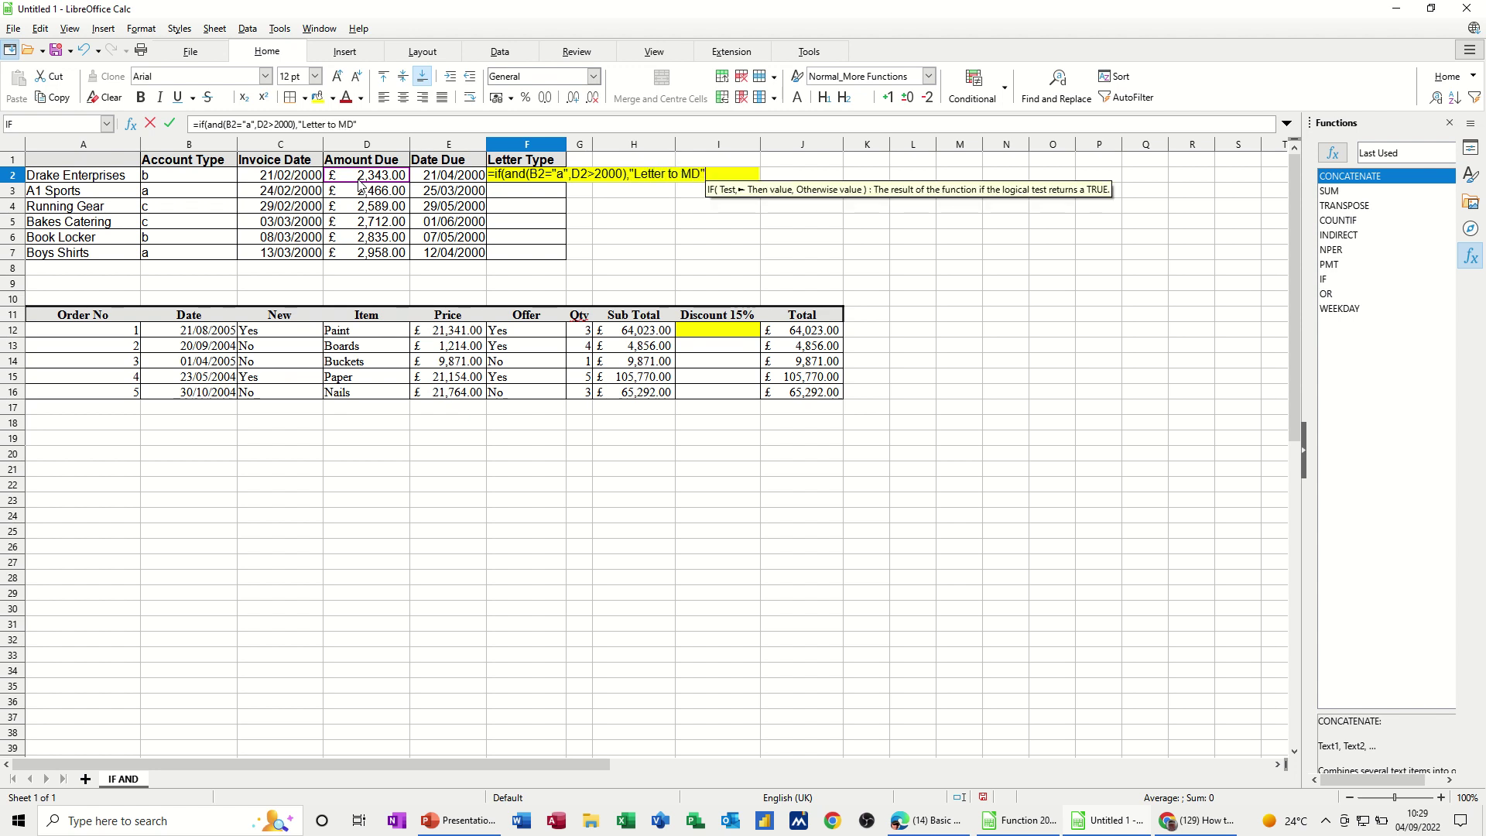
pyautogui.write(',')
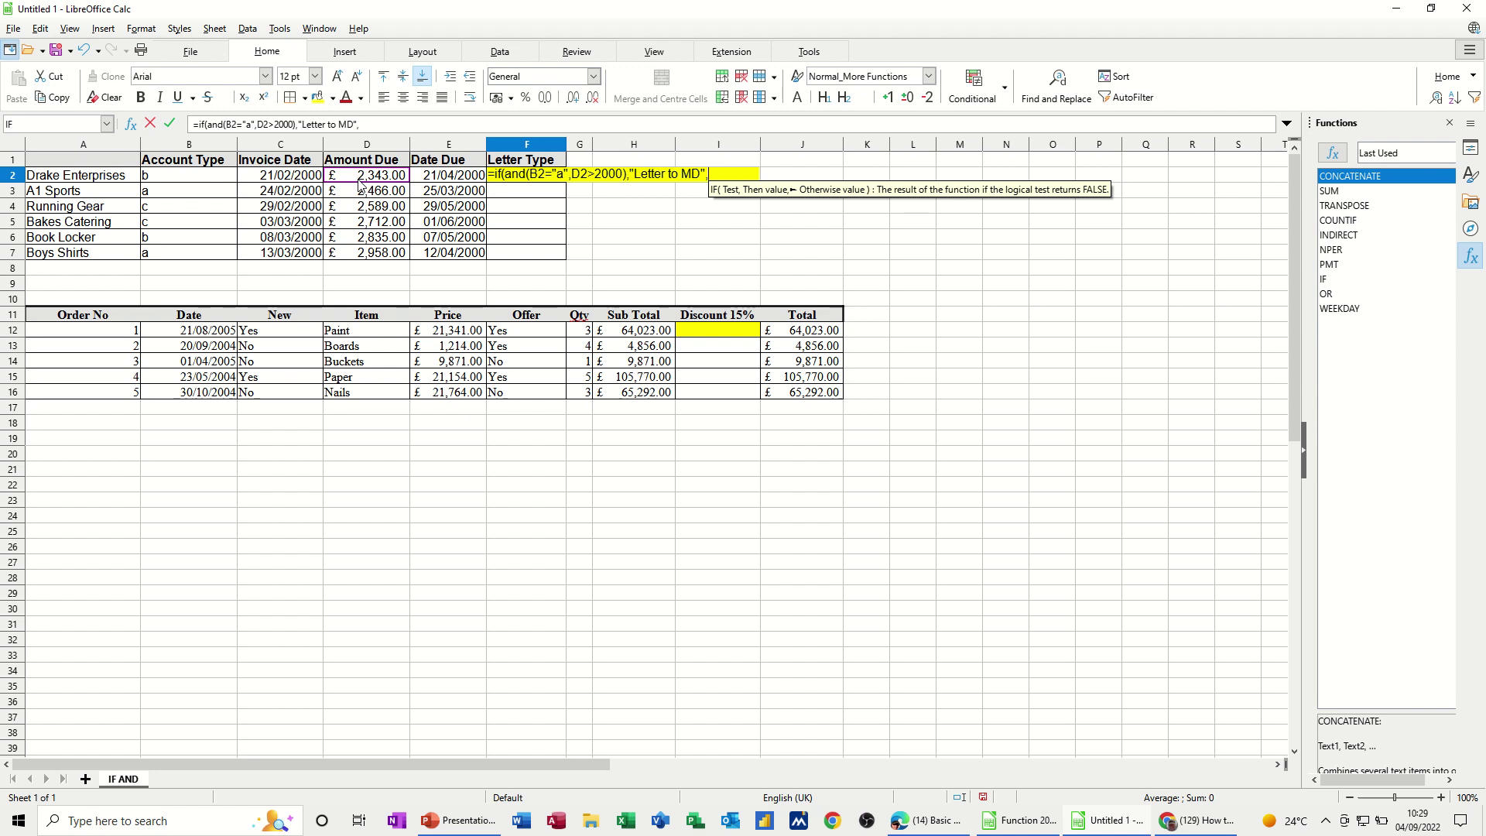
pyautogui.write('"Sta')
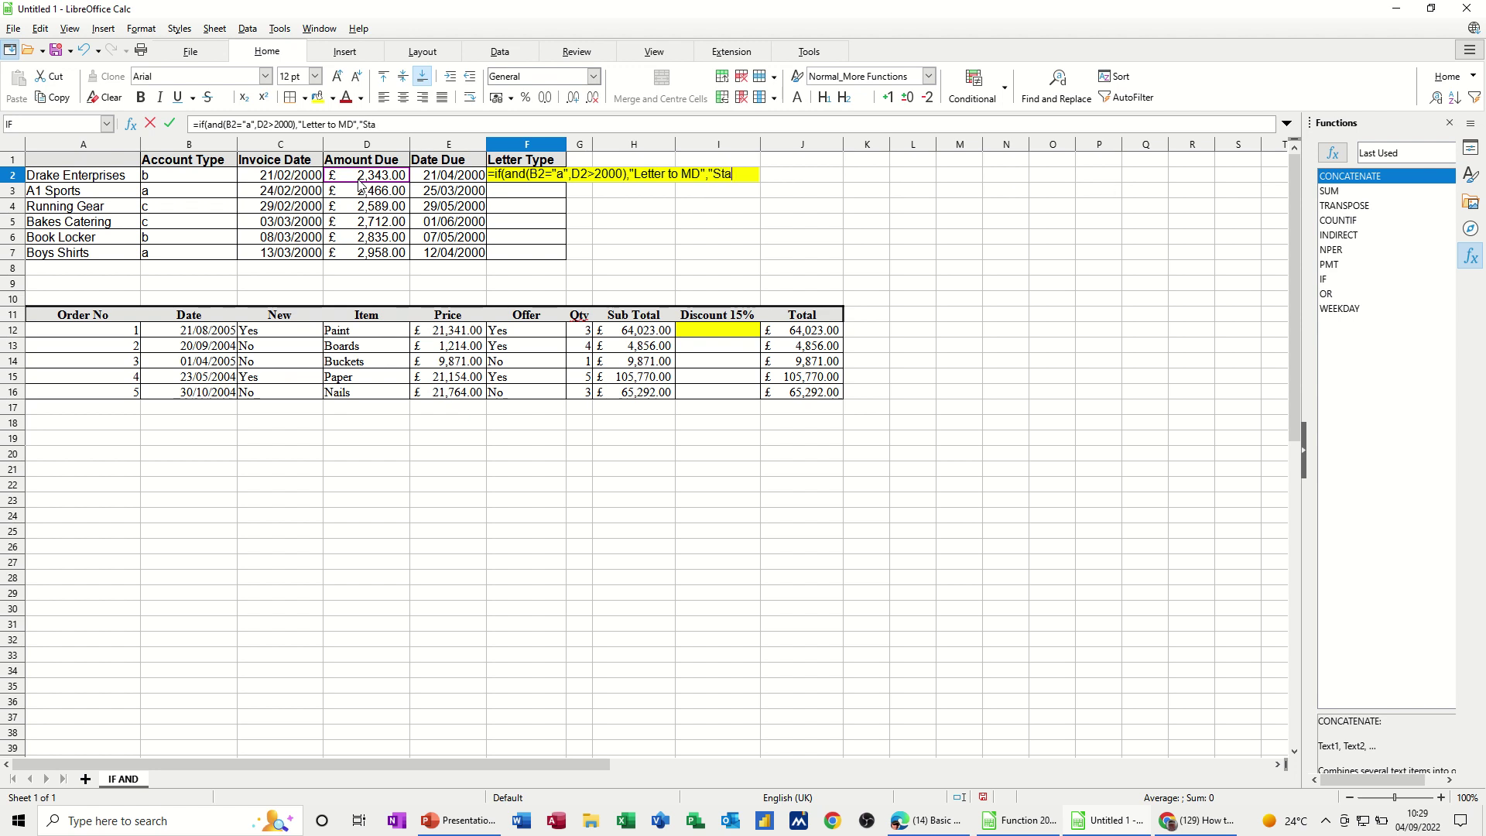
pyautogui.write('ndard Le')
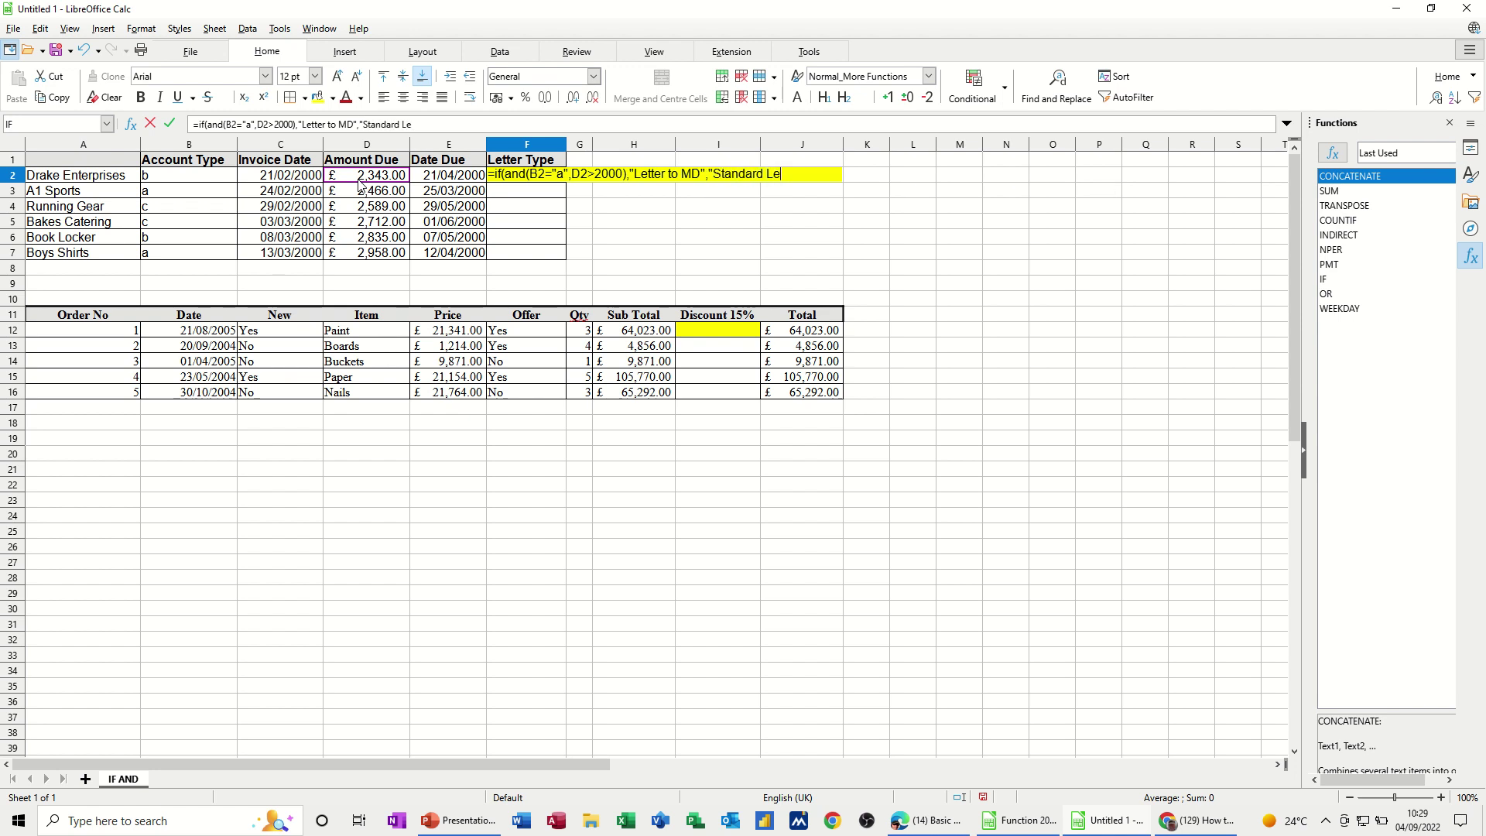
pyautogui.write('te')
pyautogui.write('ter"')
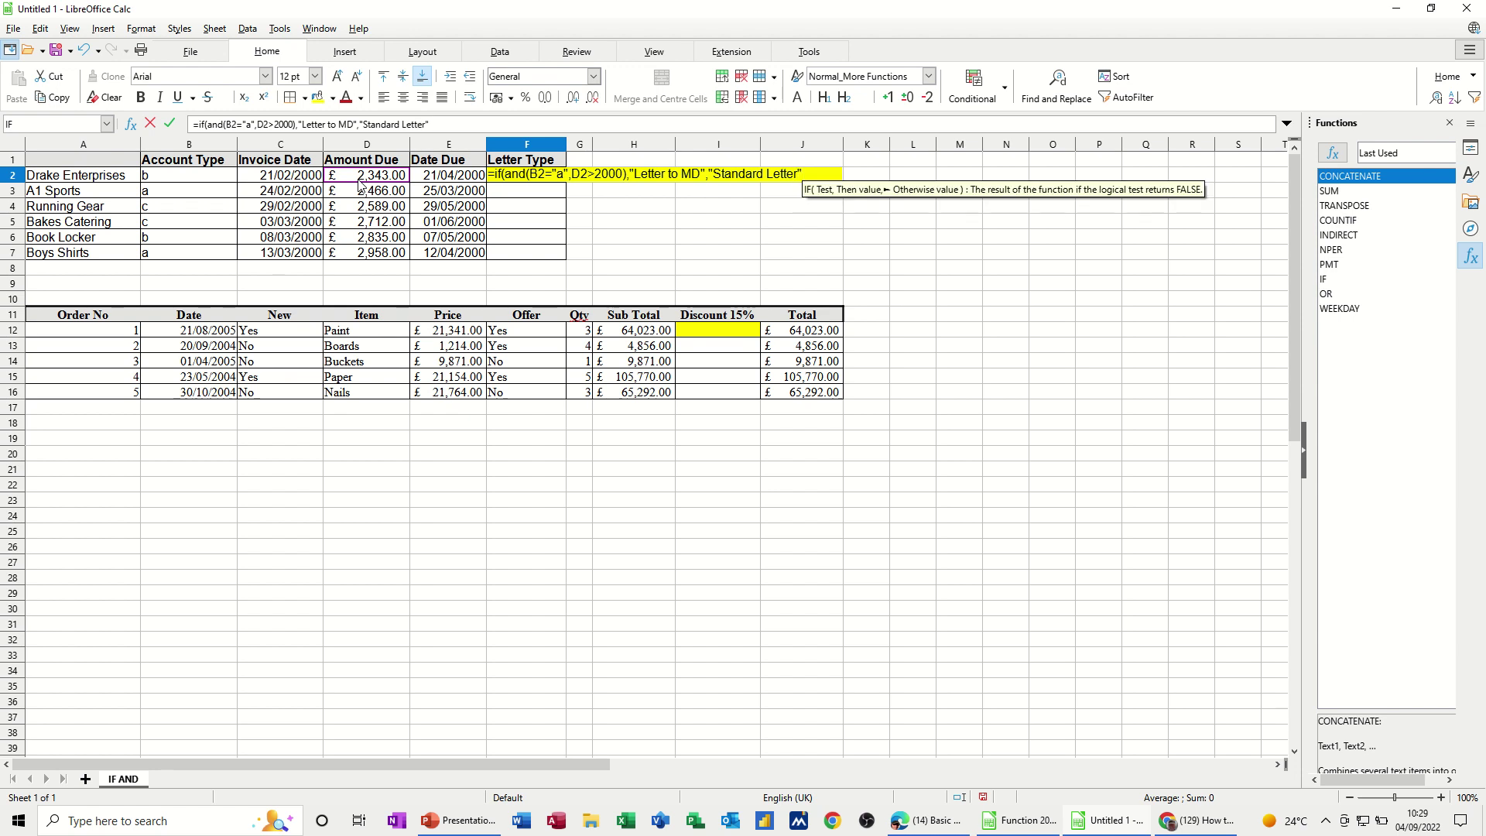
pyautogui.write(')')
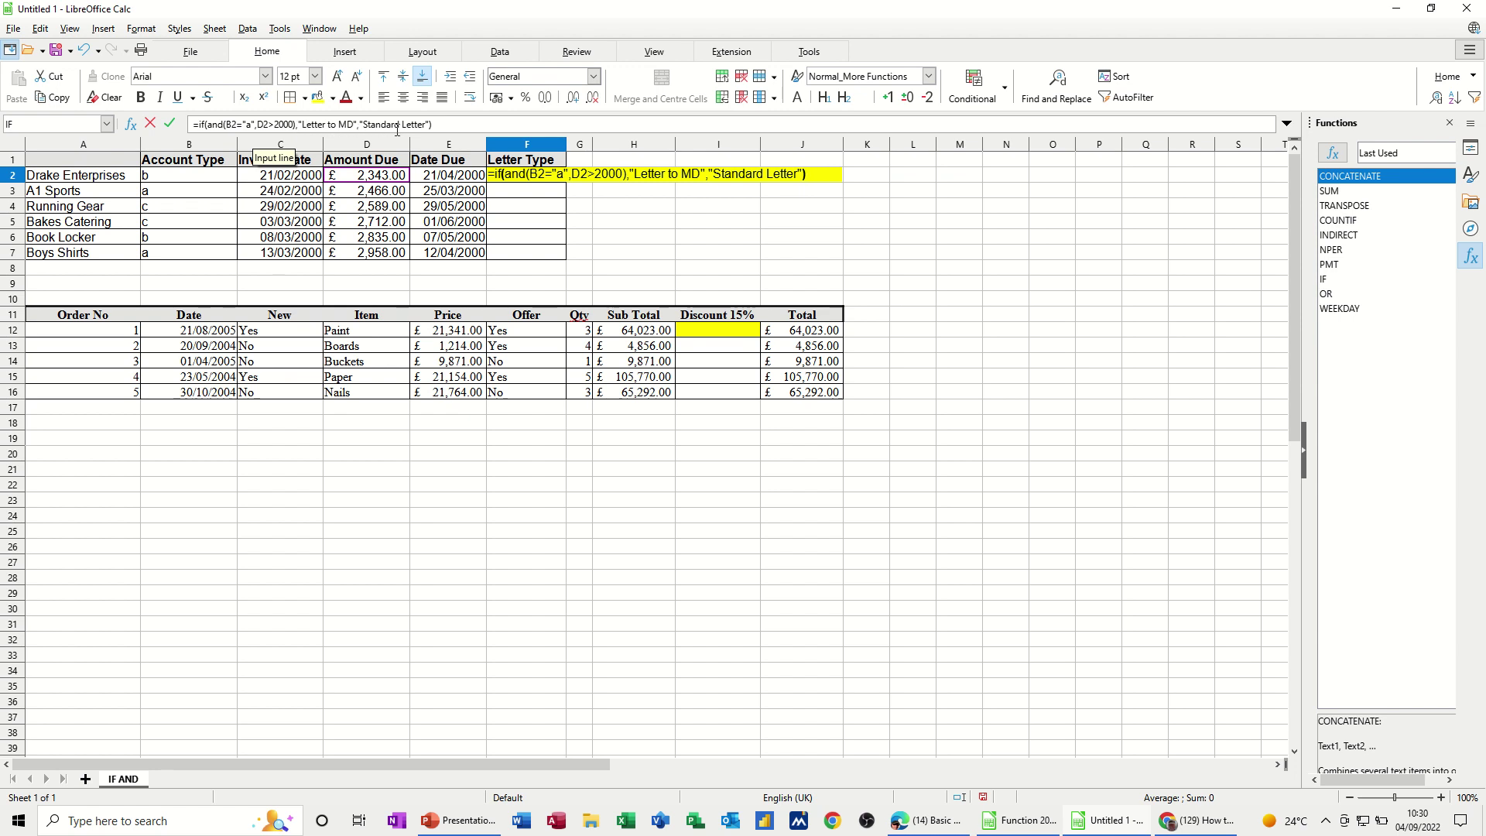
pyautogui.click(172, 126)
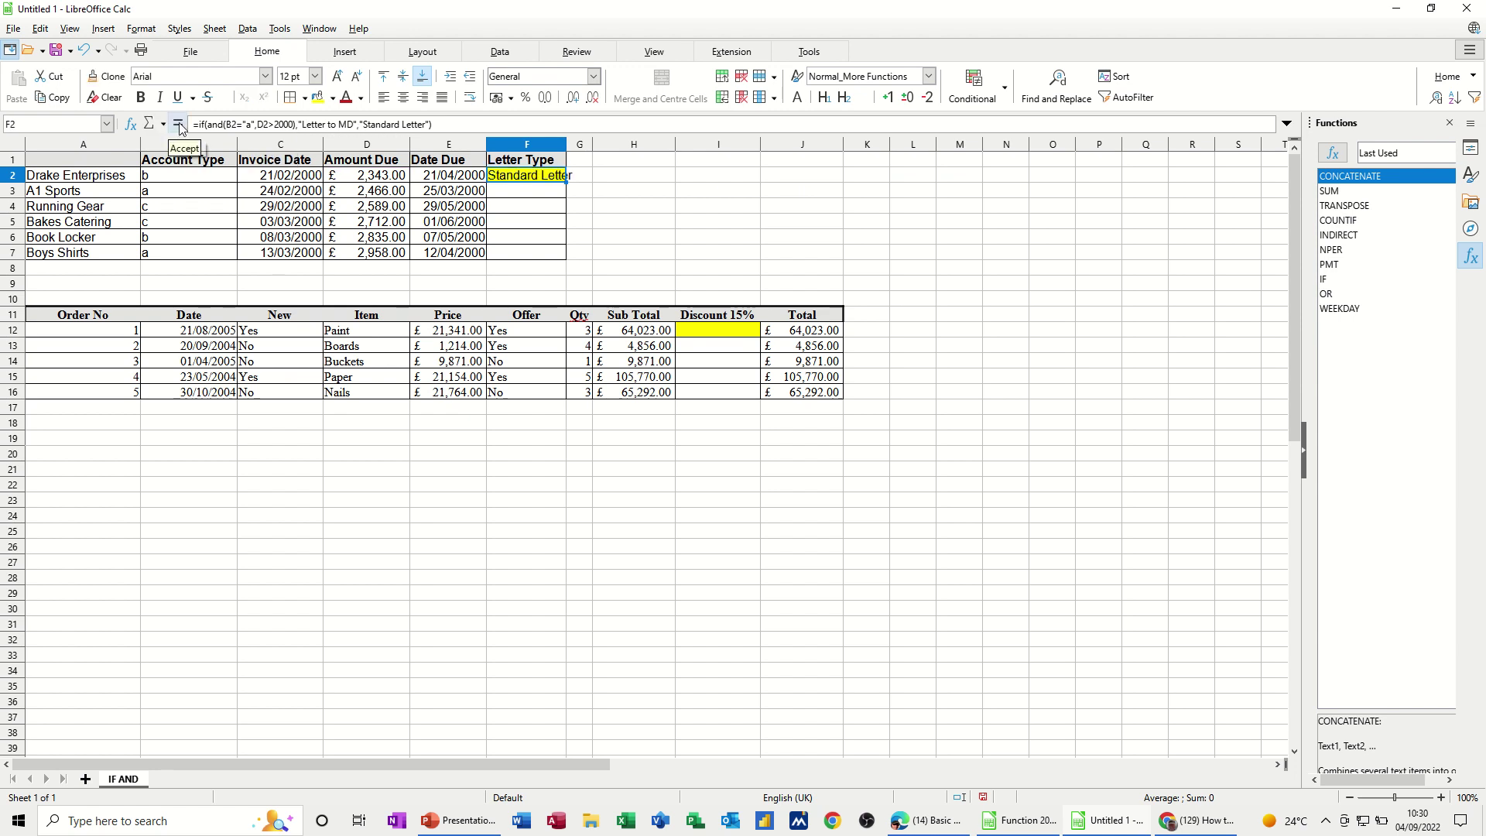
# Fill the Letter Type formula down to F7 and fit column F's width to its contents
pyautogui.doubleClick(566, 183)
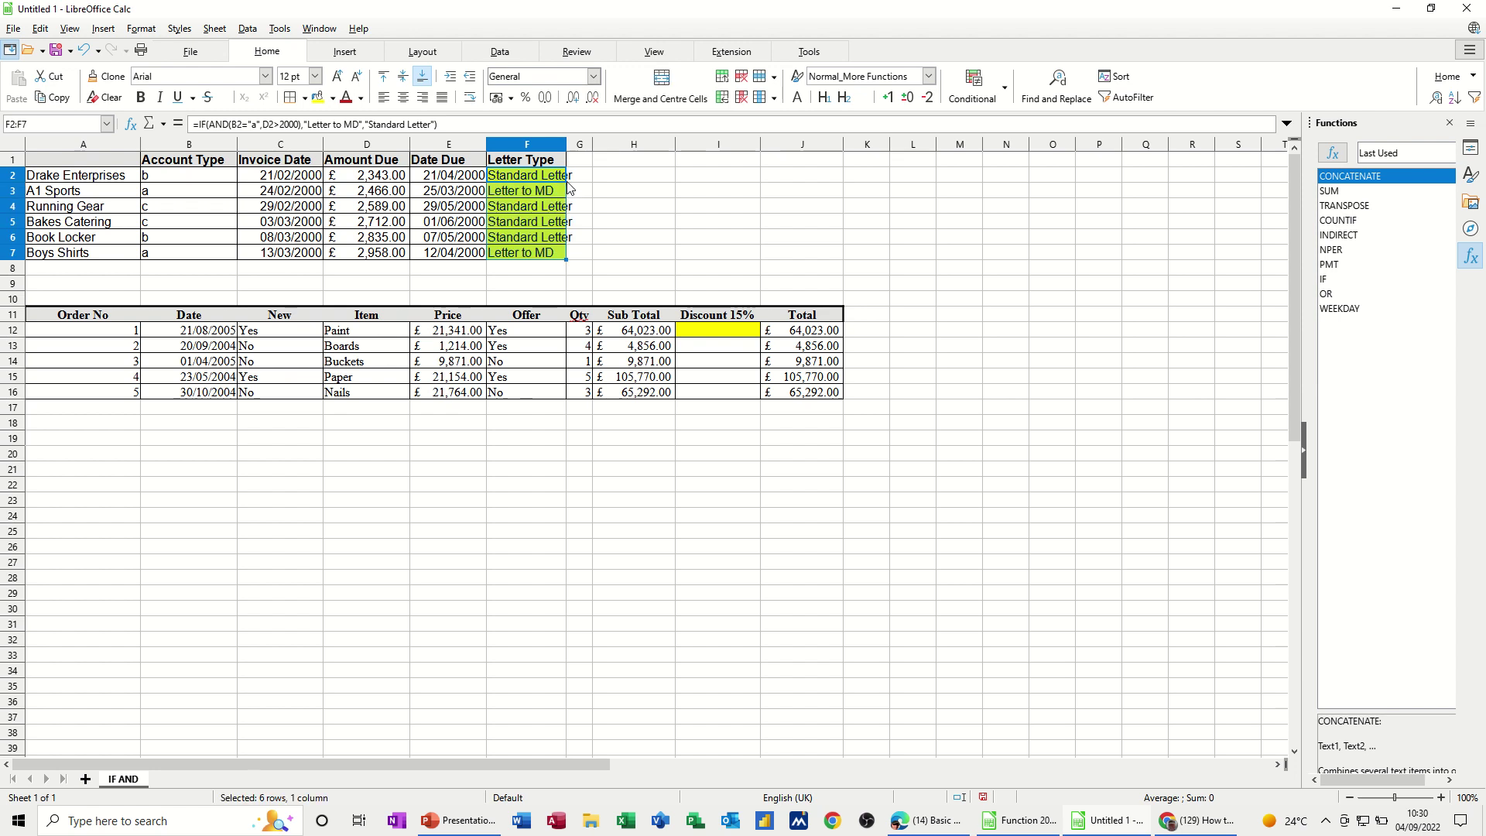
pyautogui.doubleClick(566, 145)
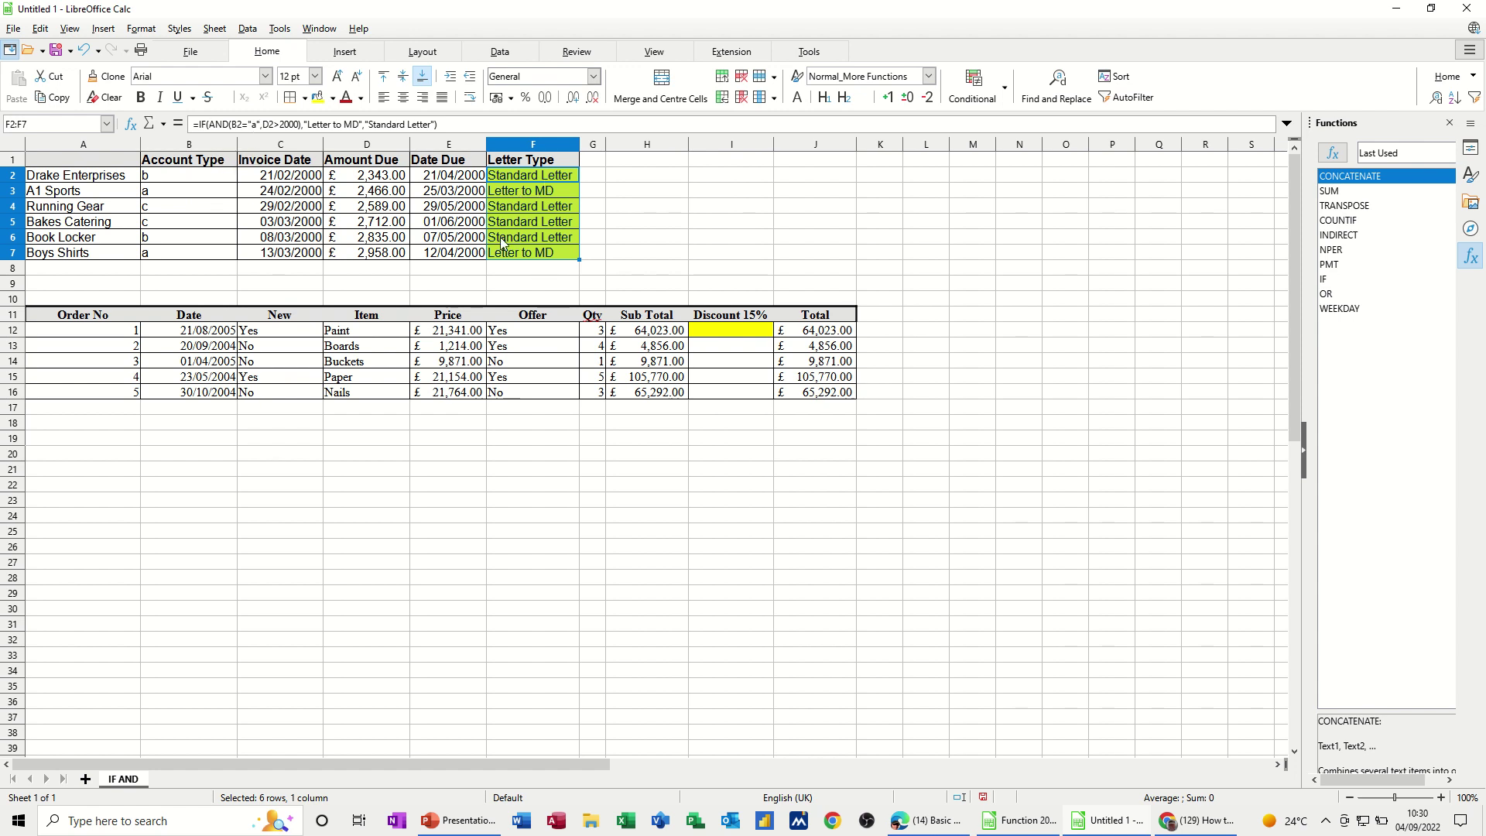
# Begin an IF formula in I12 with an AND test requiring C12="Yes" and F12="Yes"
pyautogui.click(703, 335)
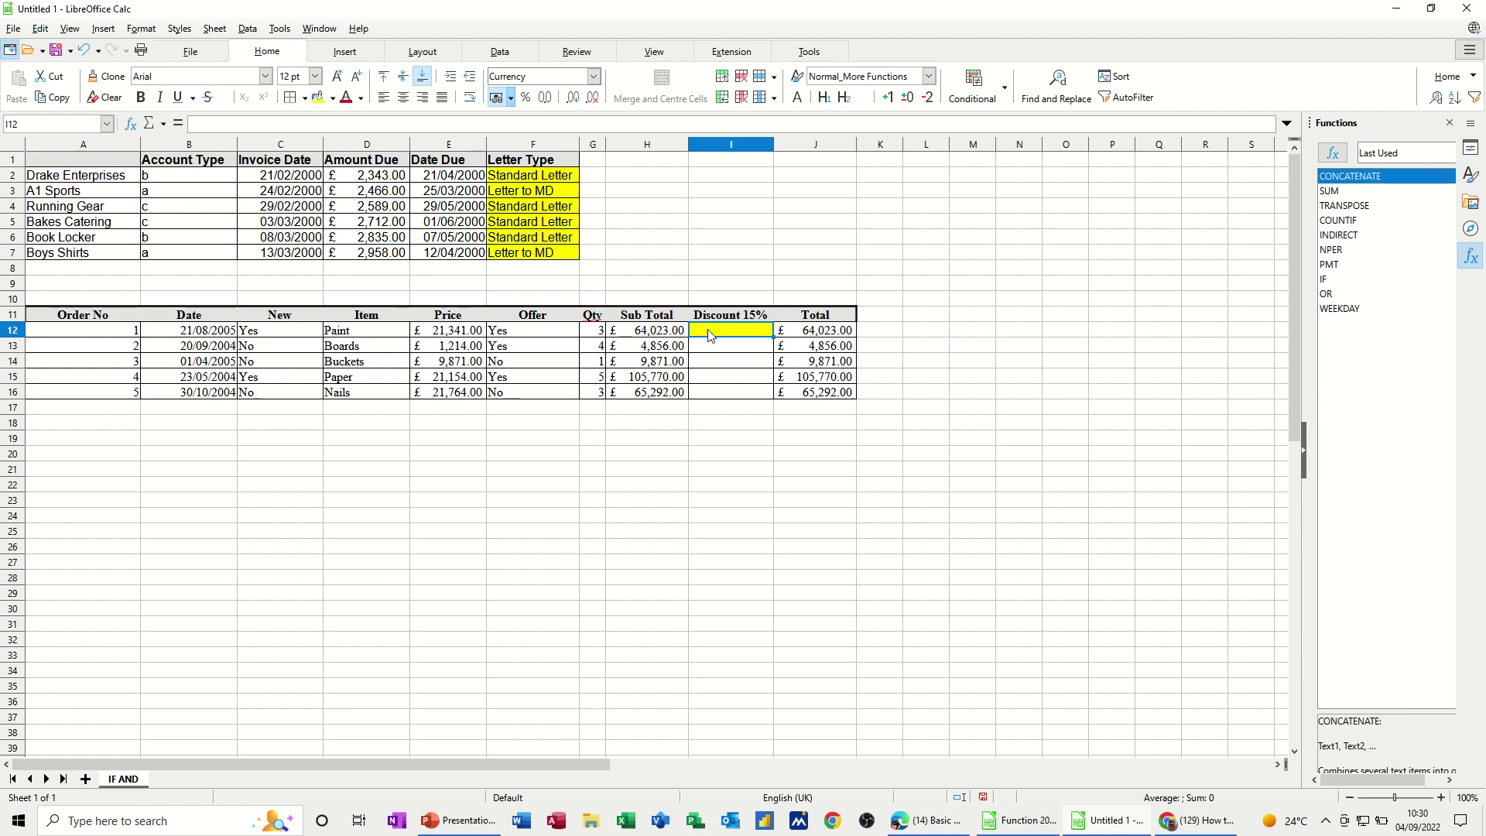
pyautogui.write('=if(And(')
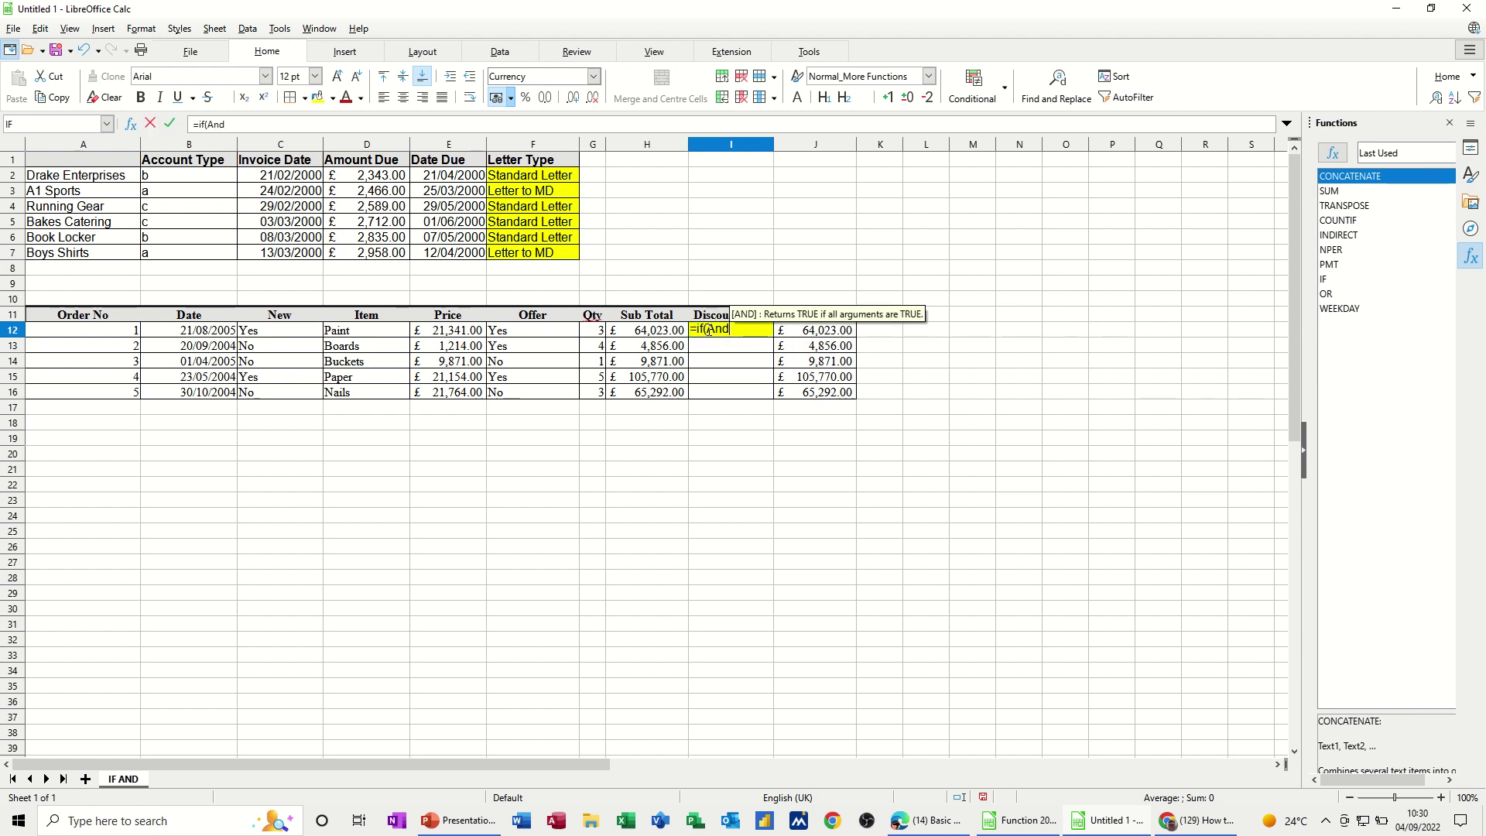
pyautogui.click(263, 333)
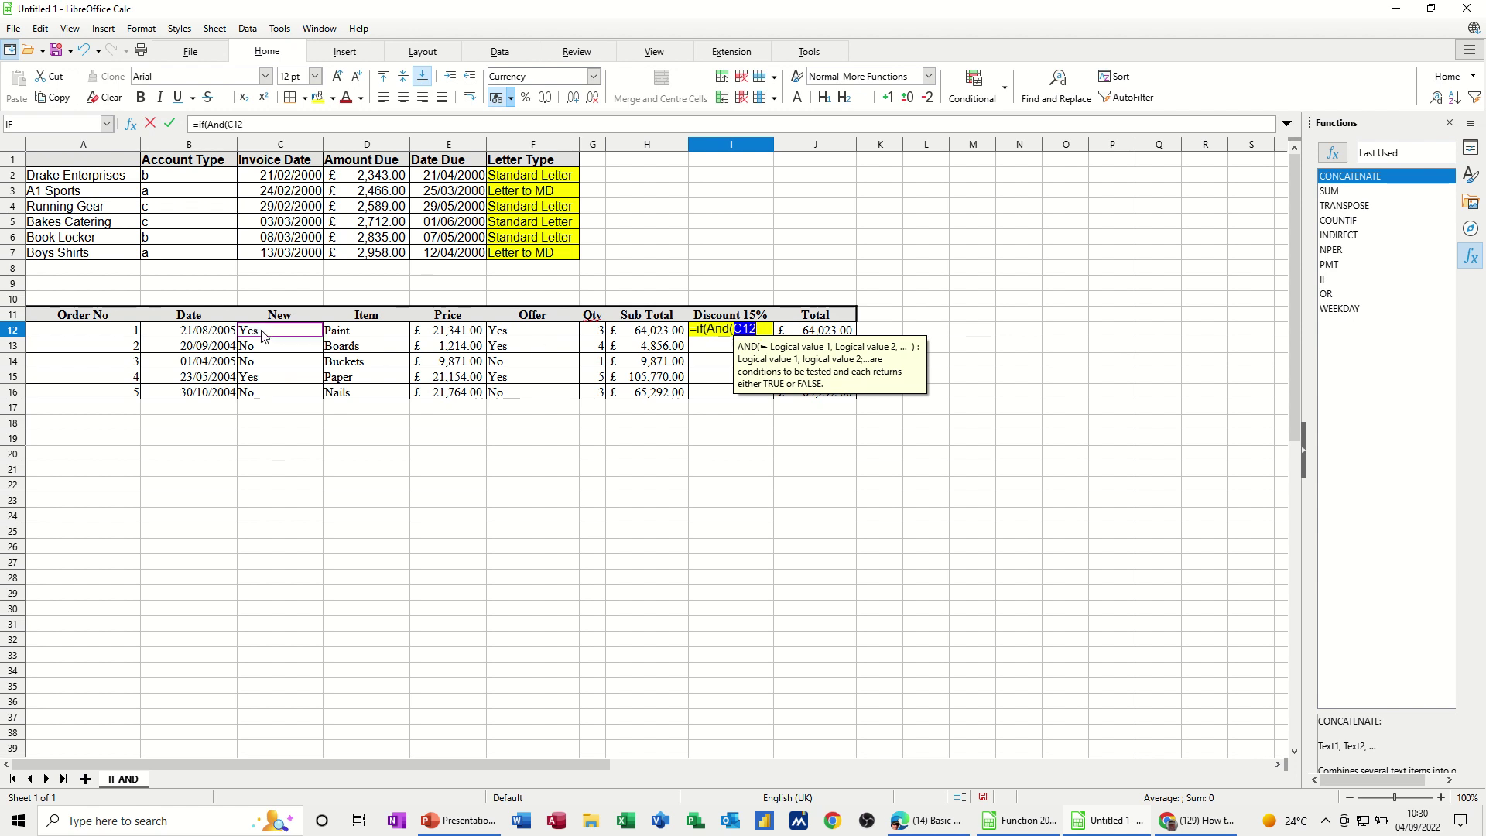
pyautogui.write('="')
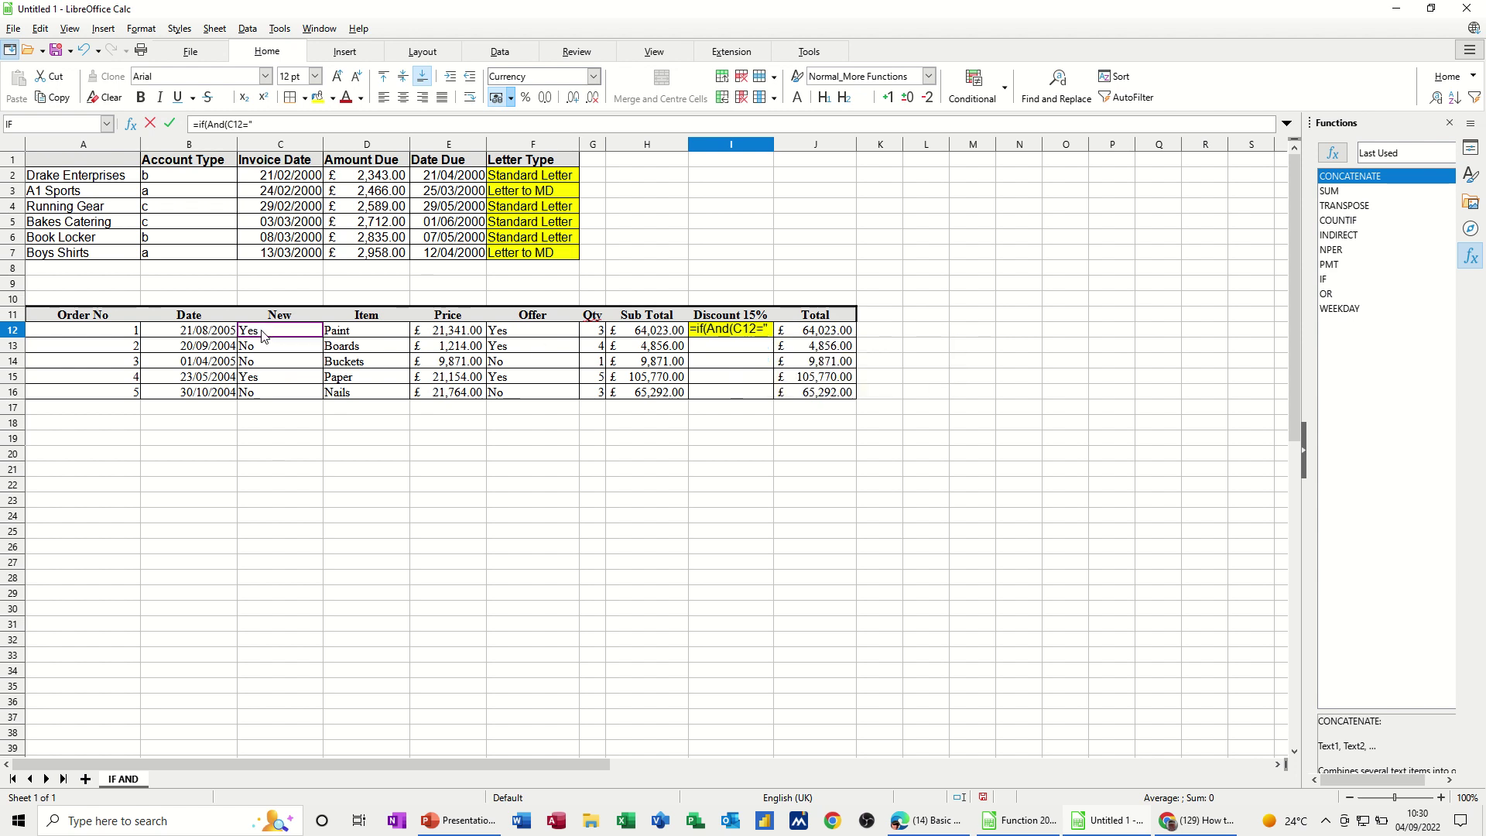
pyautogui.write('Yes"')
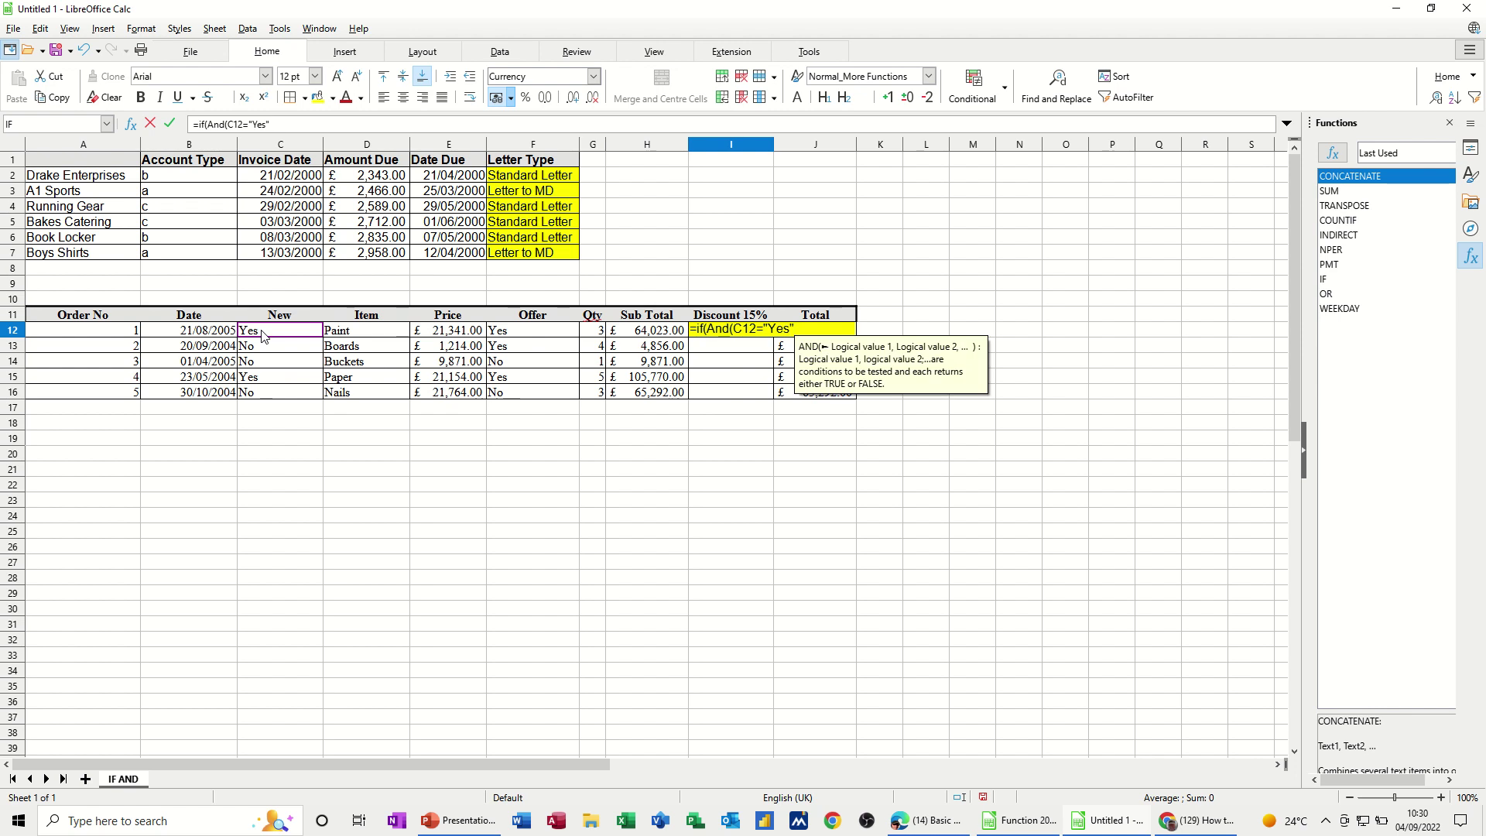
pyautogui.write(',')
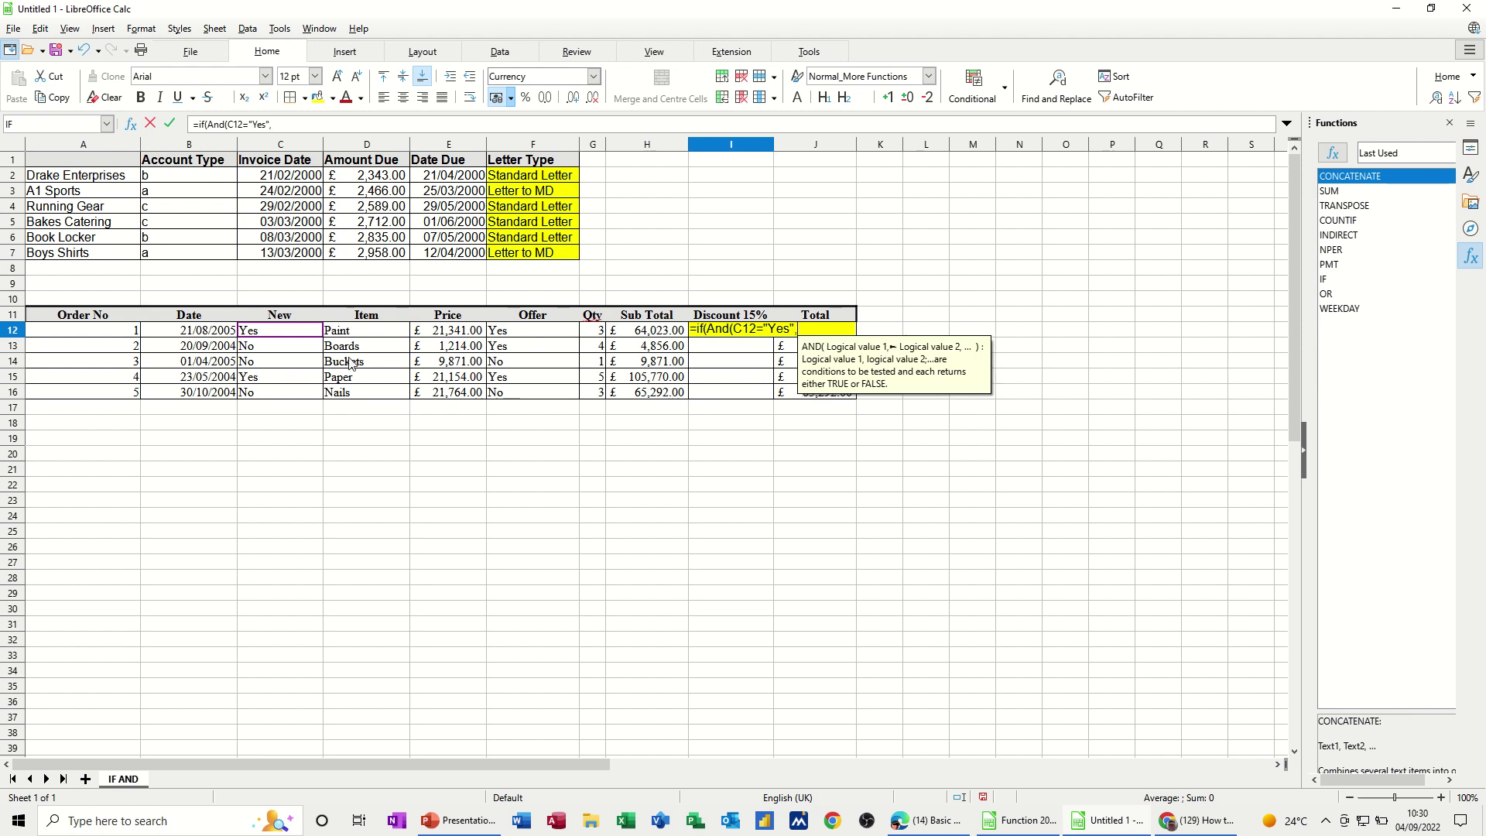
pyautogui.click(512, 335)
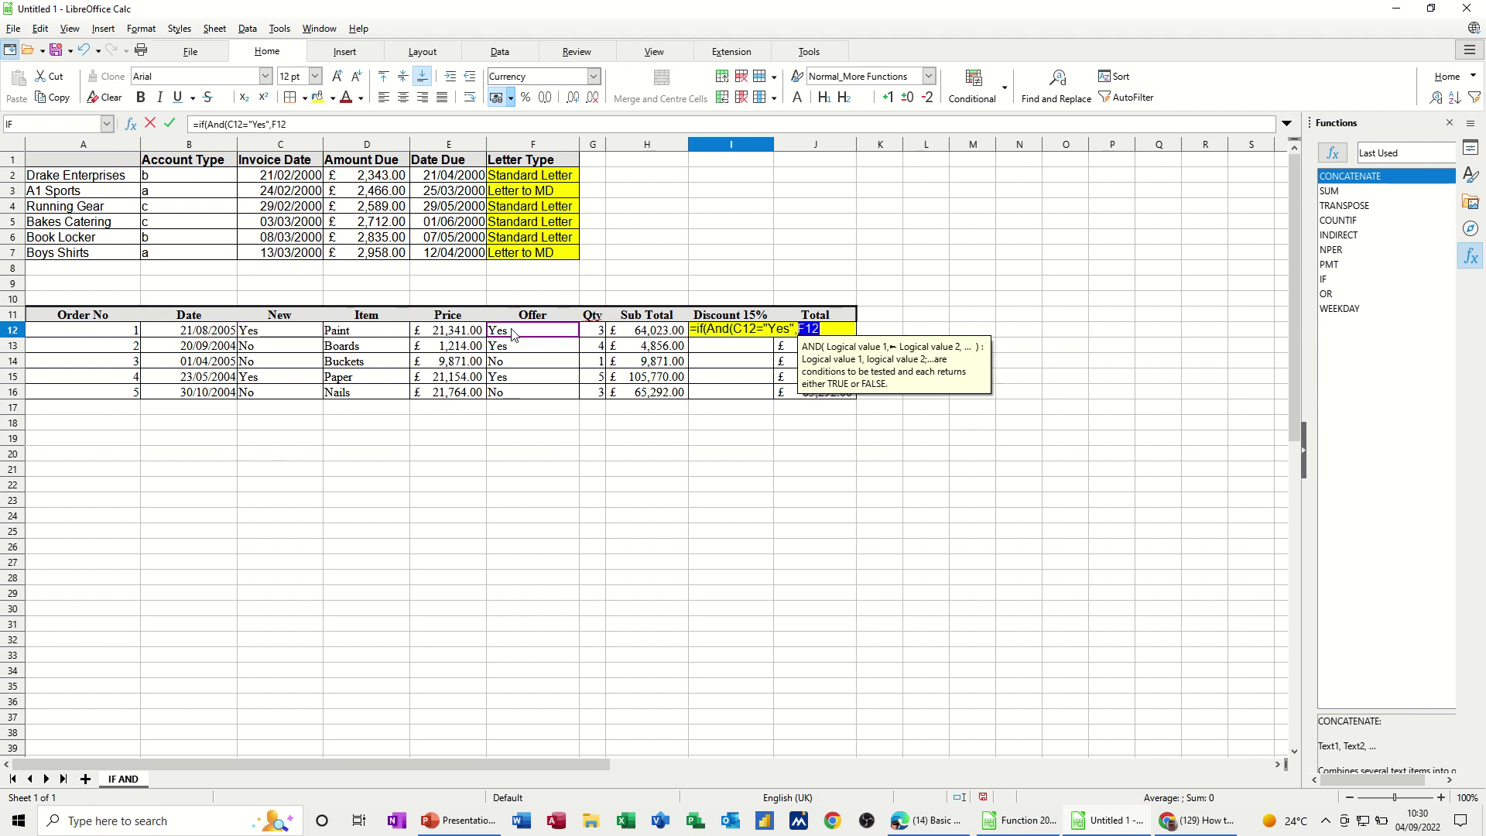
pyautogui.write('=')
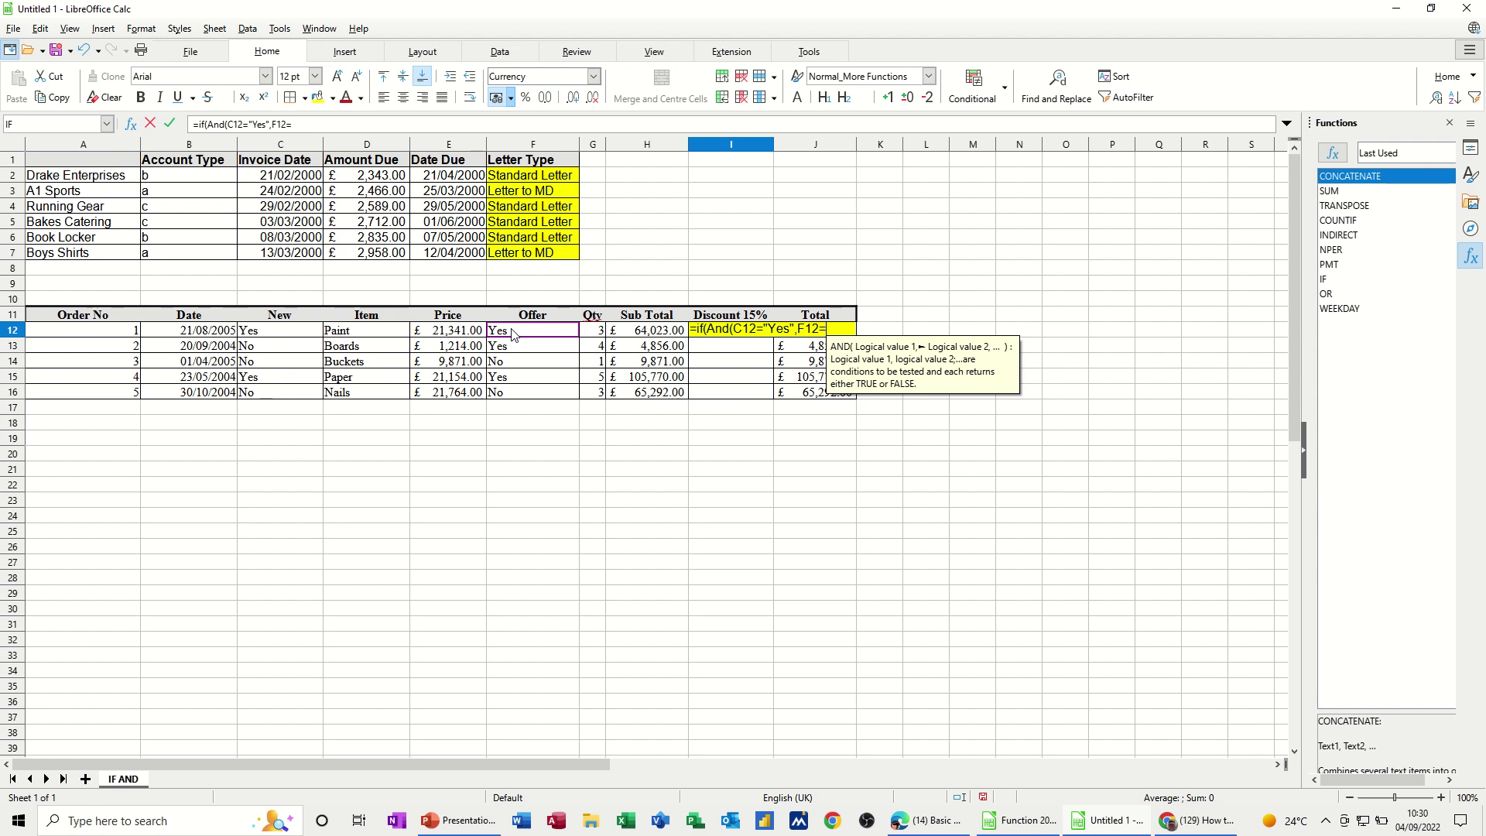
pyautogui.write('"Yes"')
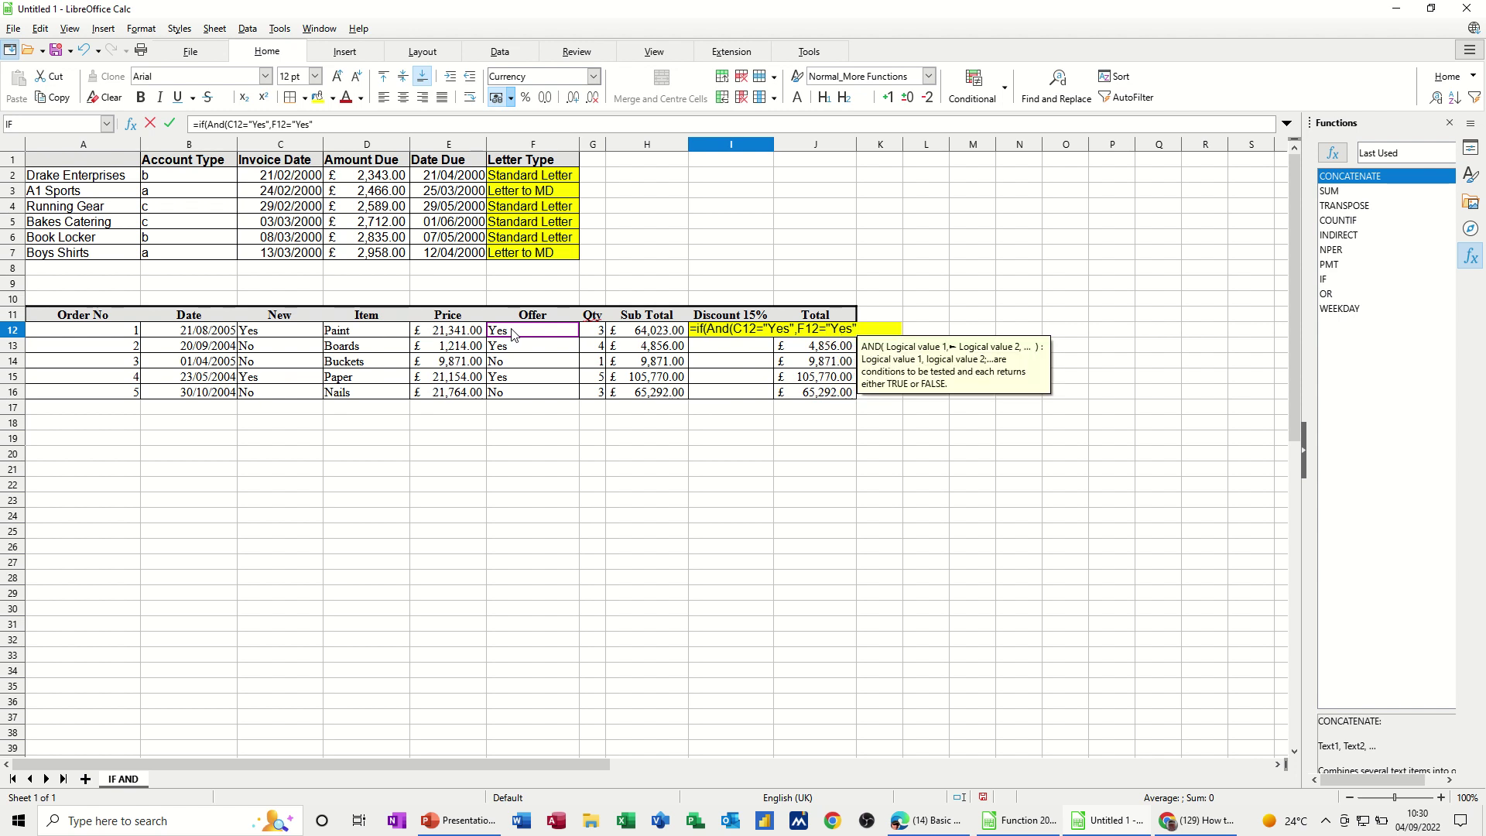
pyautogui.write(')')
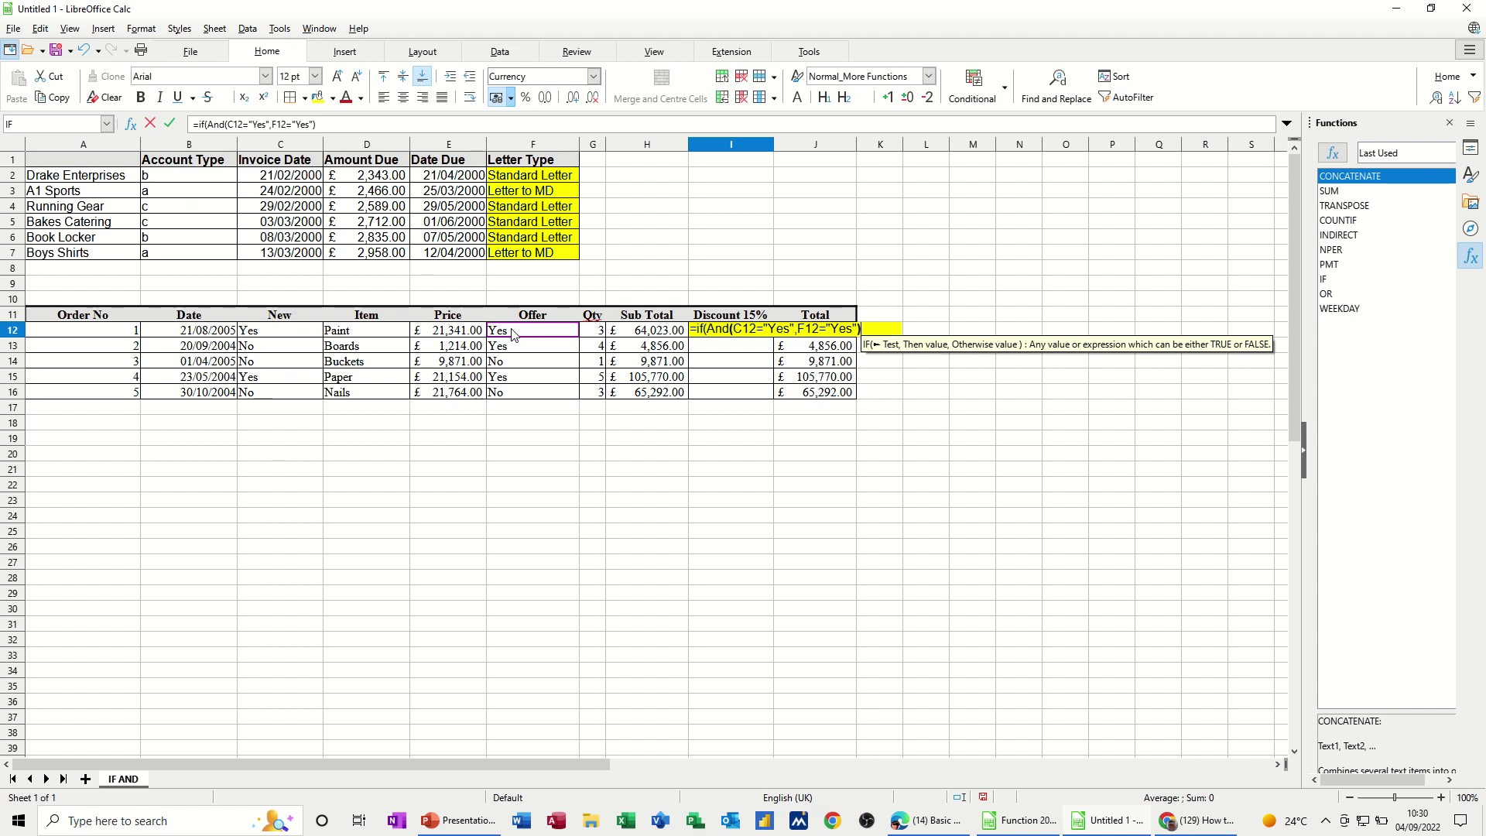
# Complete the I12 formula so it returns H12*.15 when the test is true and 0 otherwise
pyautogui.write(',')
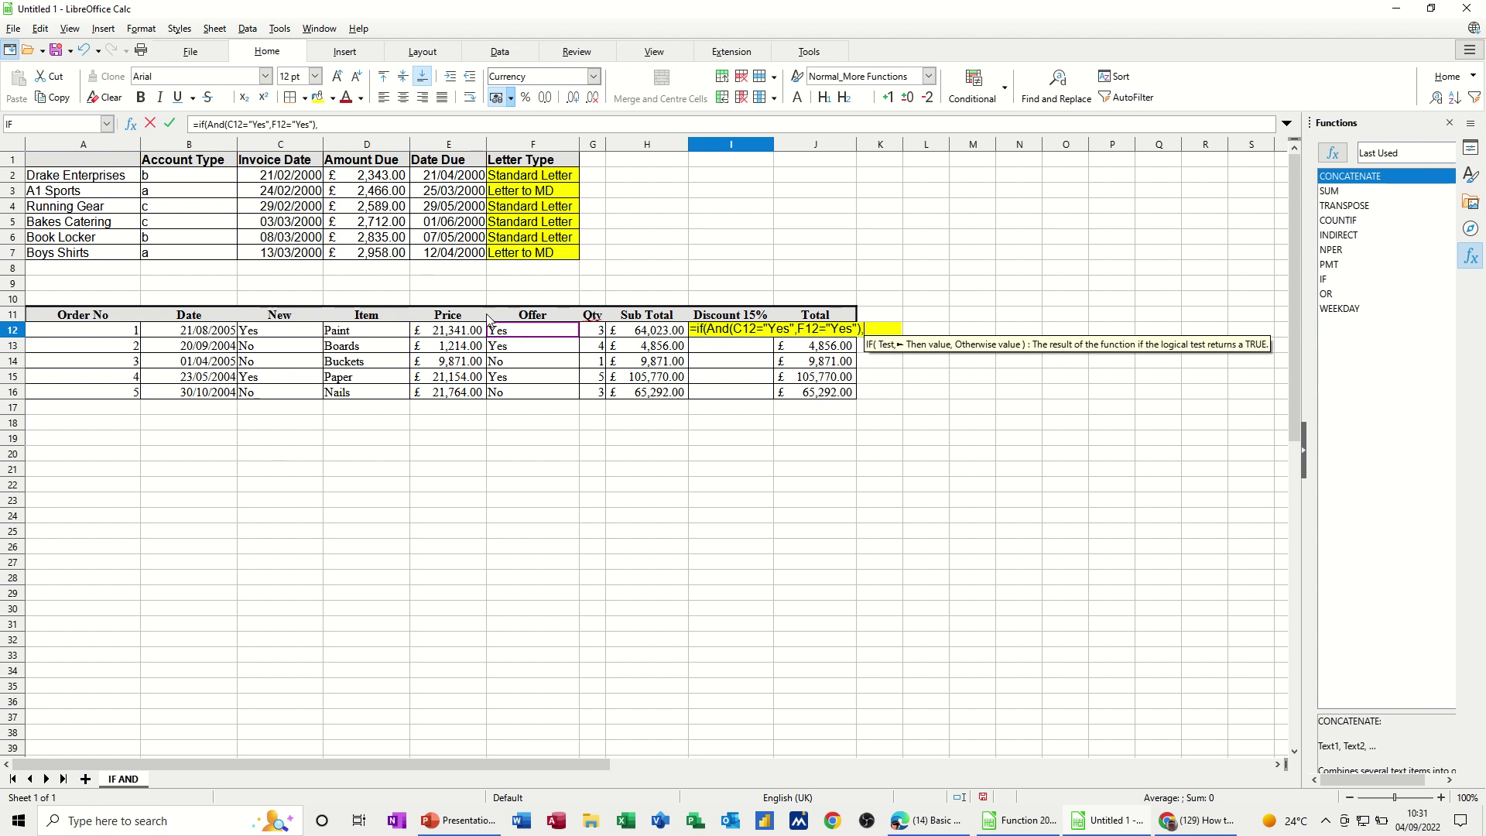
pyautogui.click(649, 335)
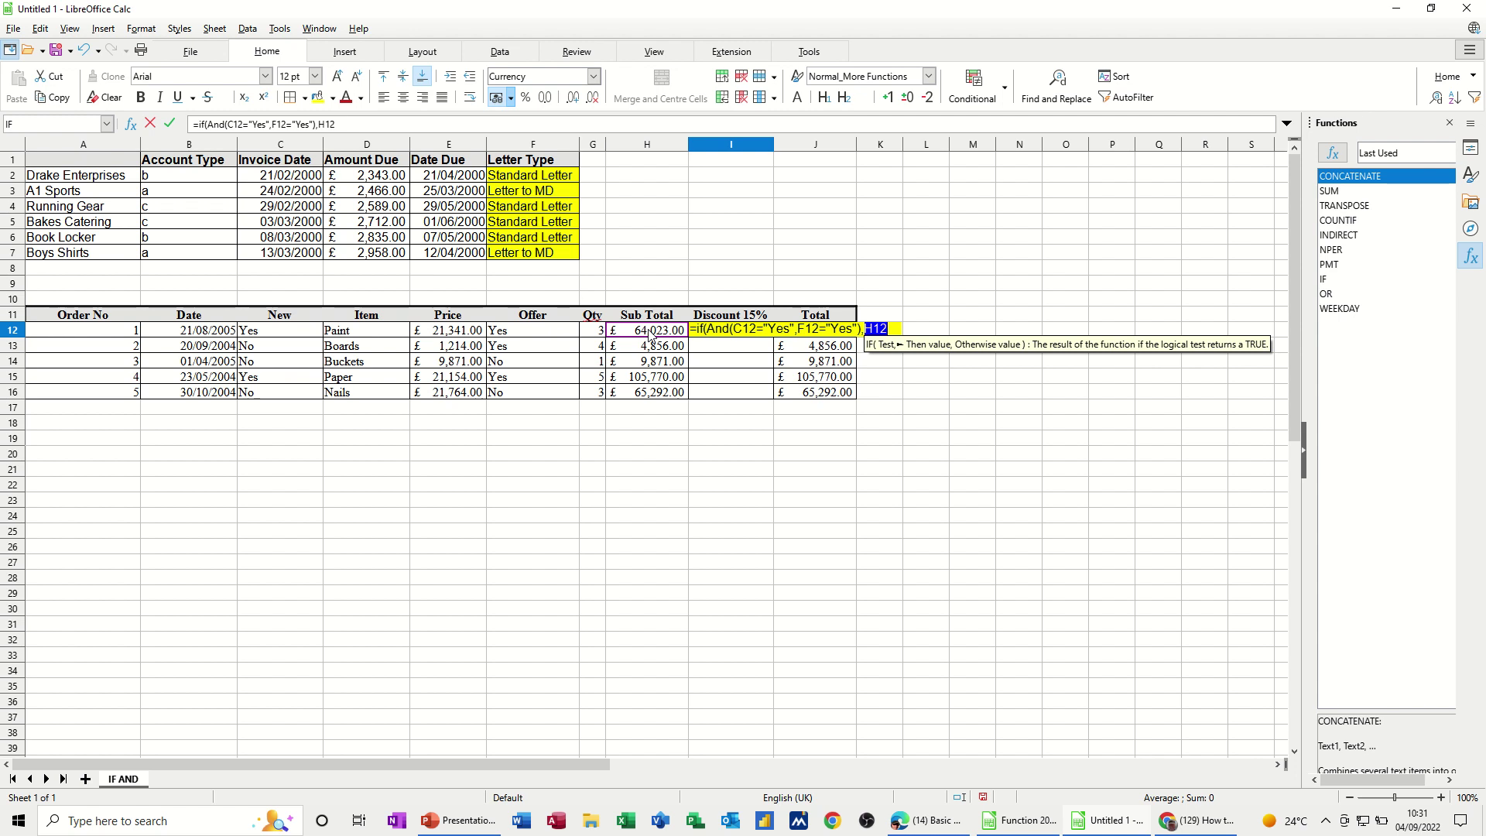
pyautogui.write('*')
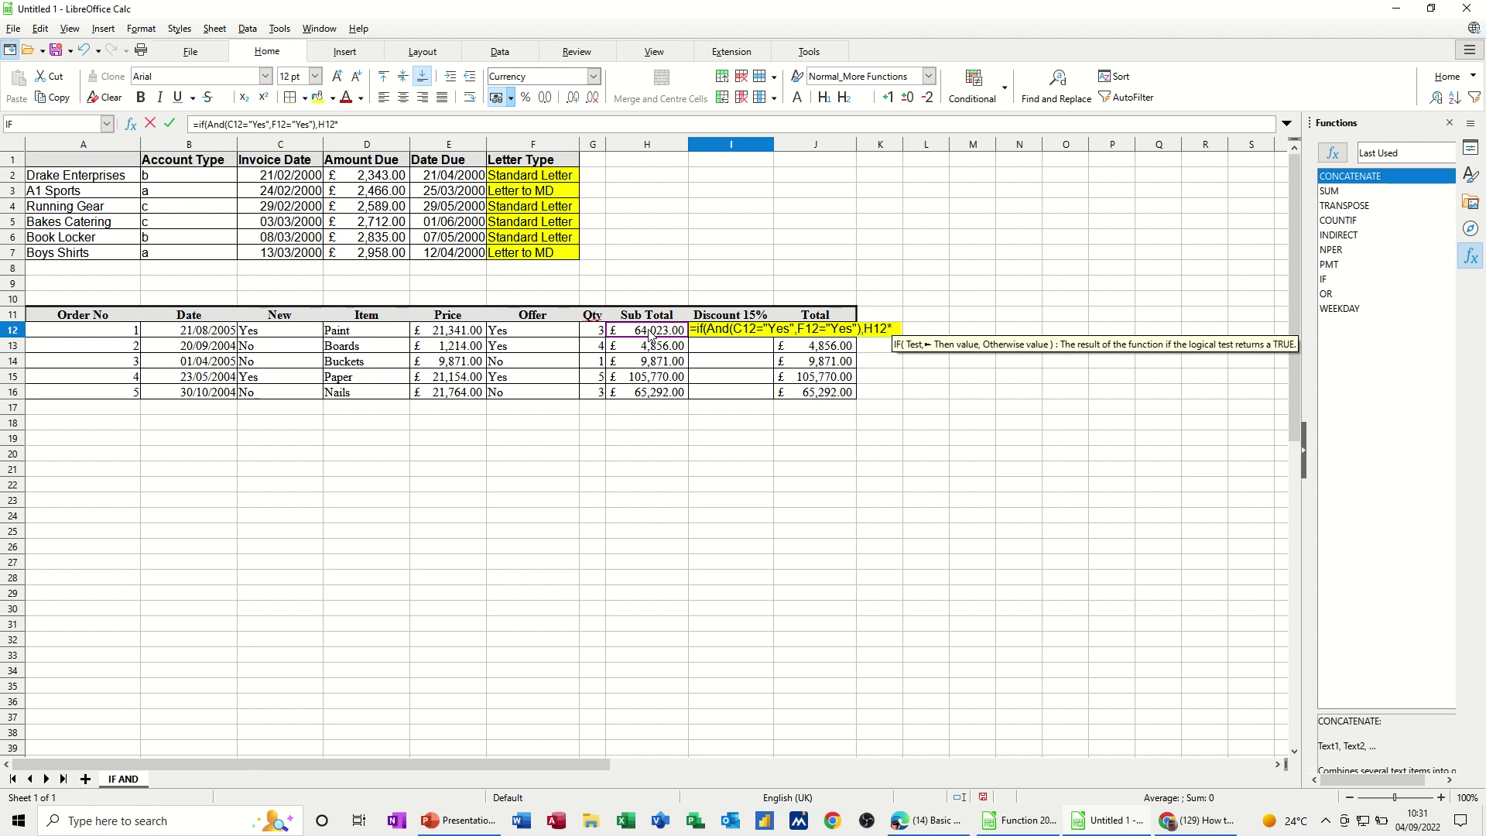
pyautogui.write('.15')
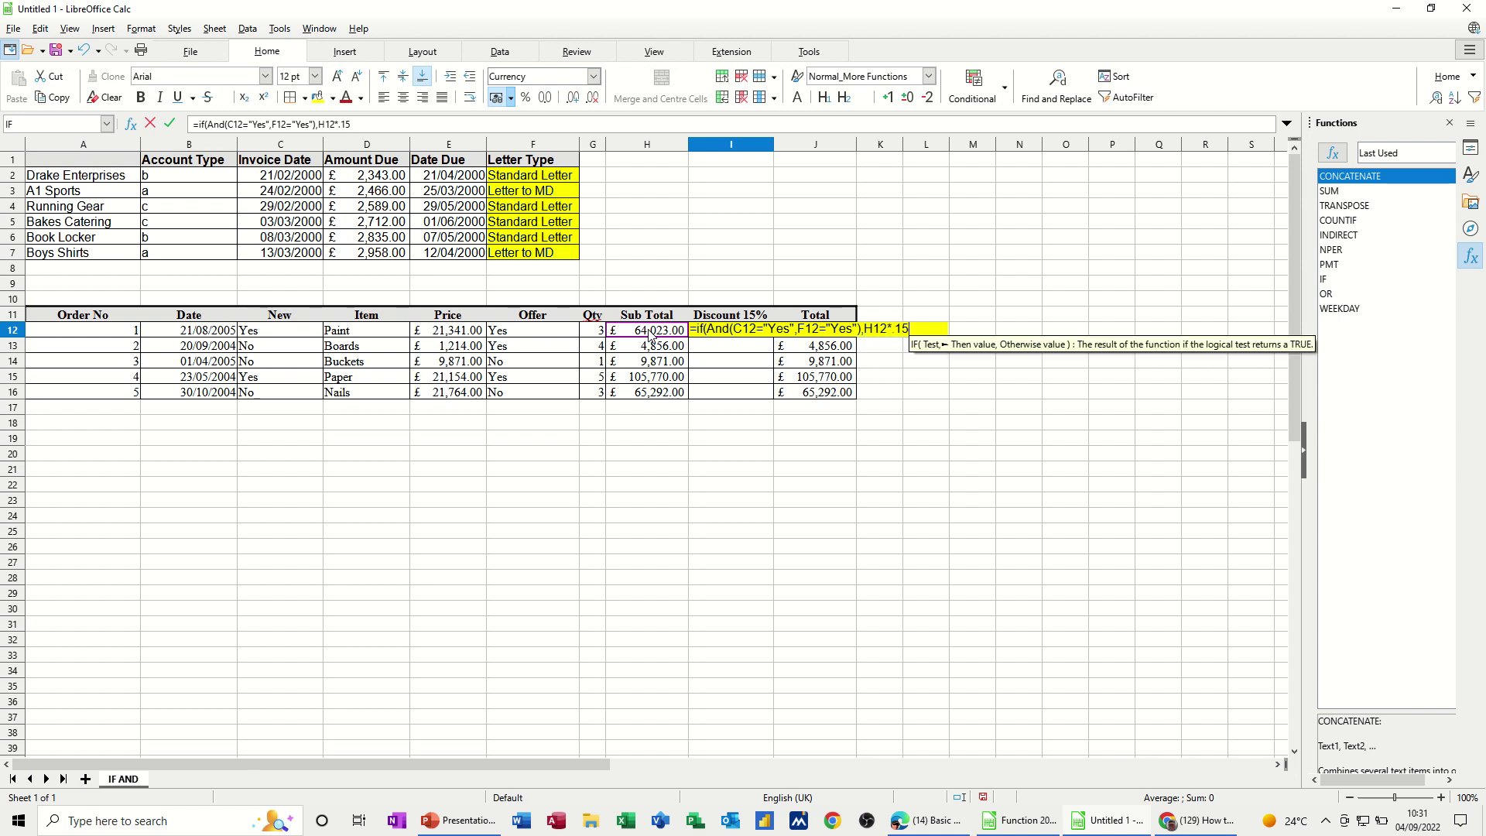
pyautogui.write(',')
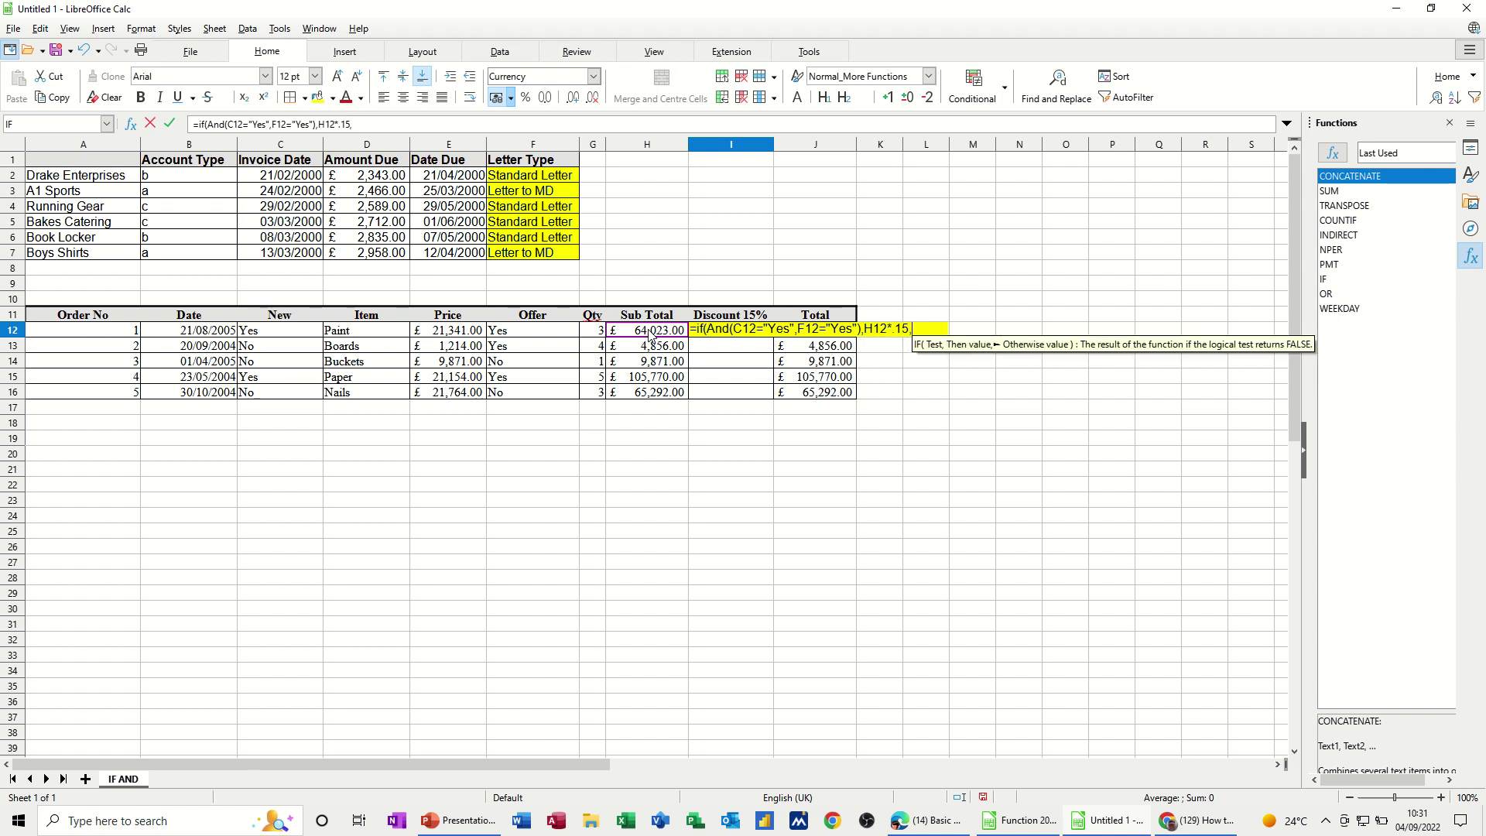
pyautogui.write('0)')
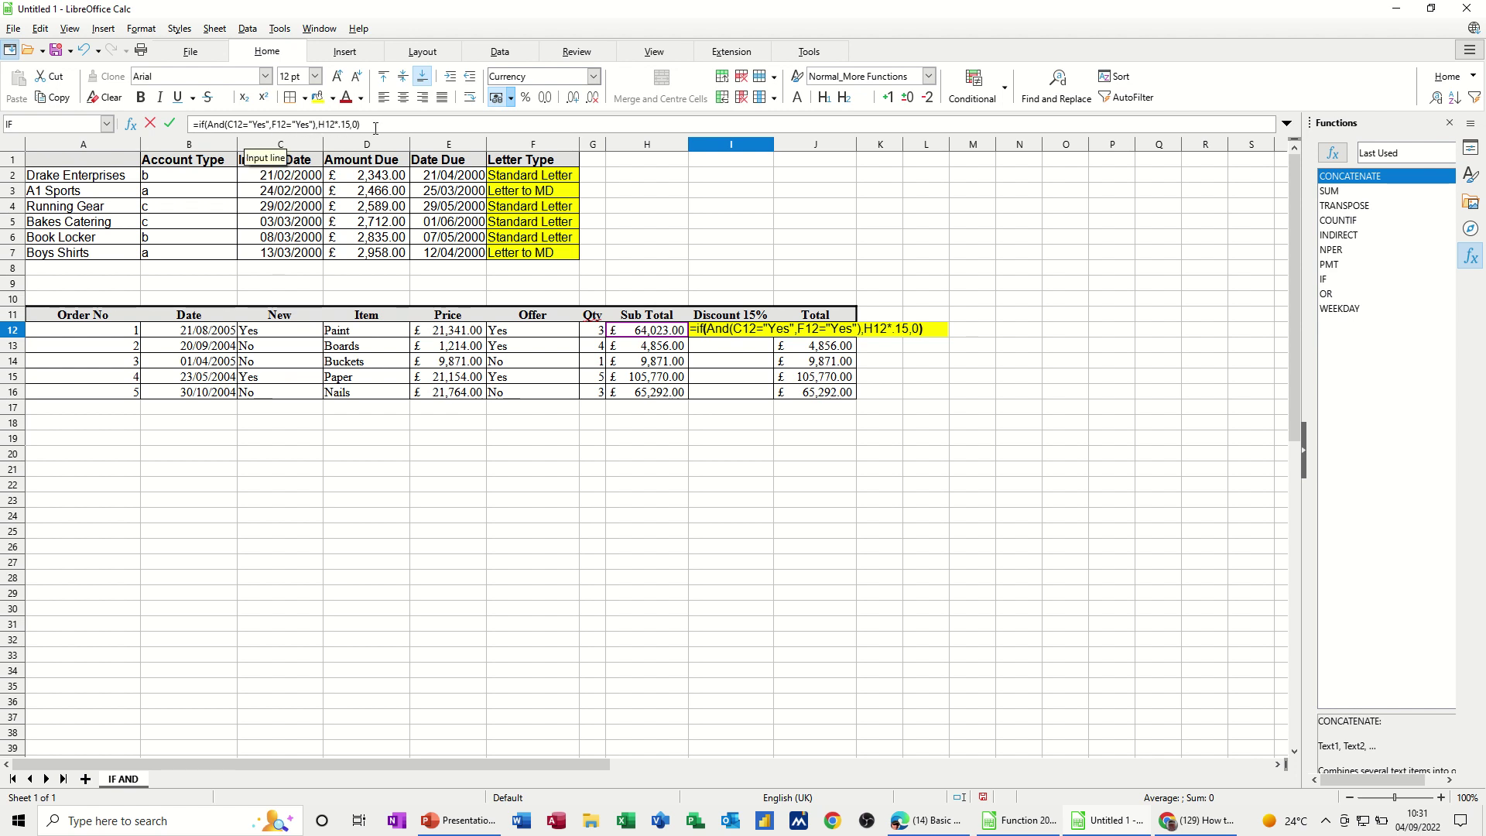
pyautogui.click(169, 125)
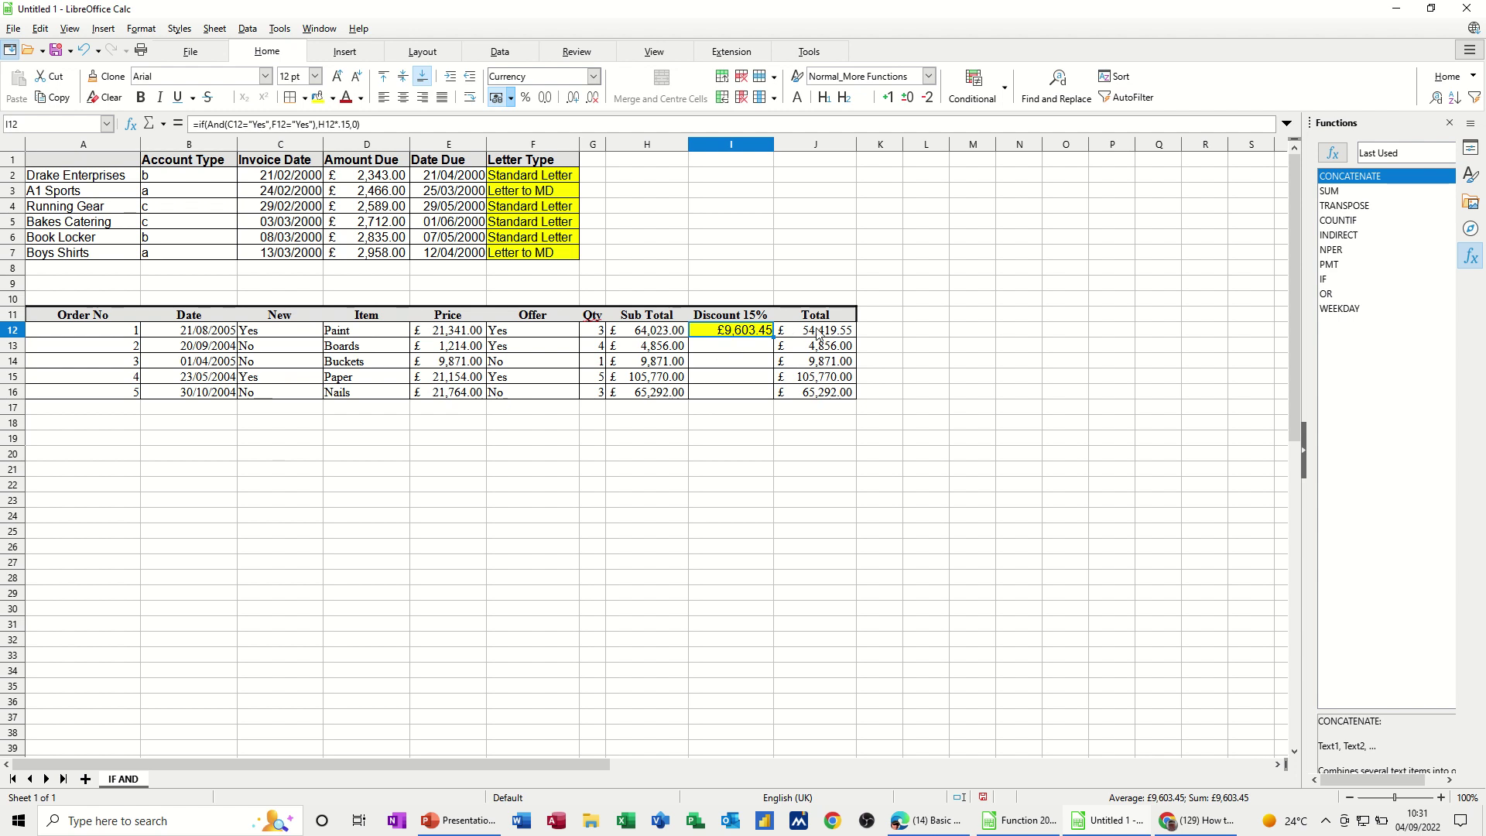
# Fill the Discount 15% formula down to I16 and review the formulas in J12 and I12
pyautogui.doubleClick(775, 338)
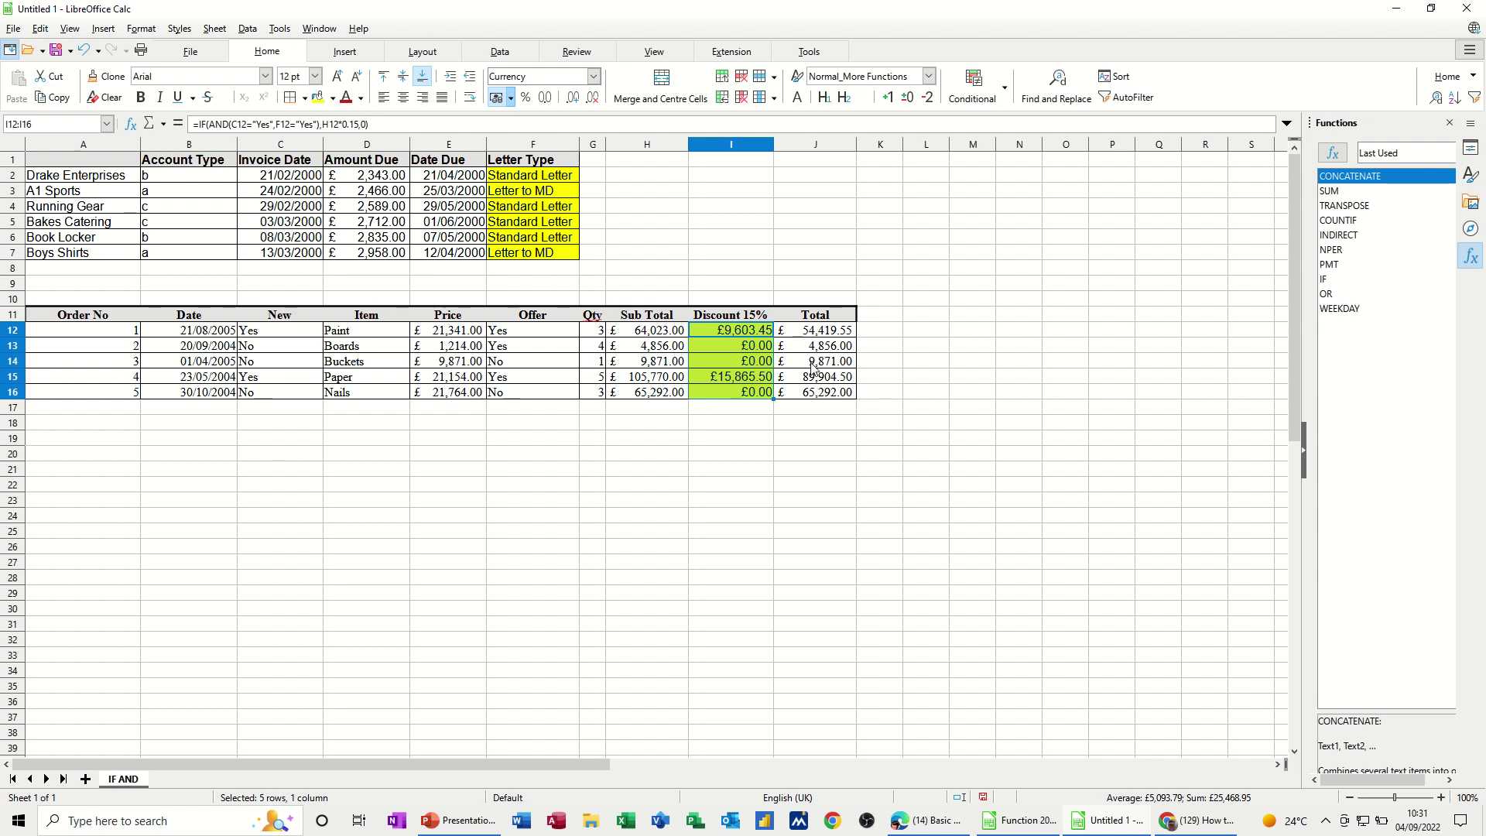
pyautogui.click(822, 332)
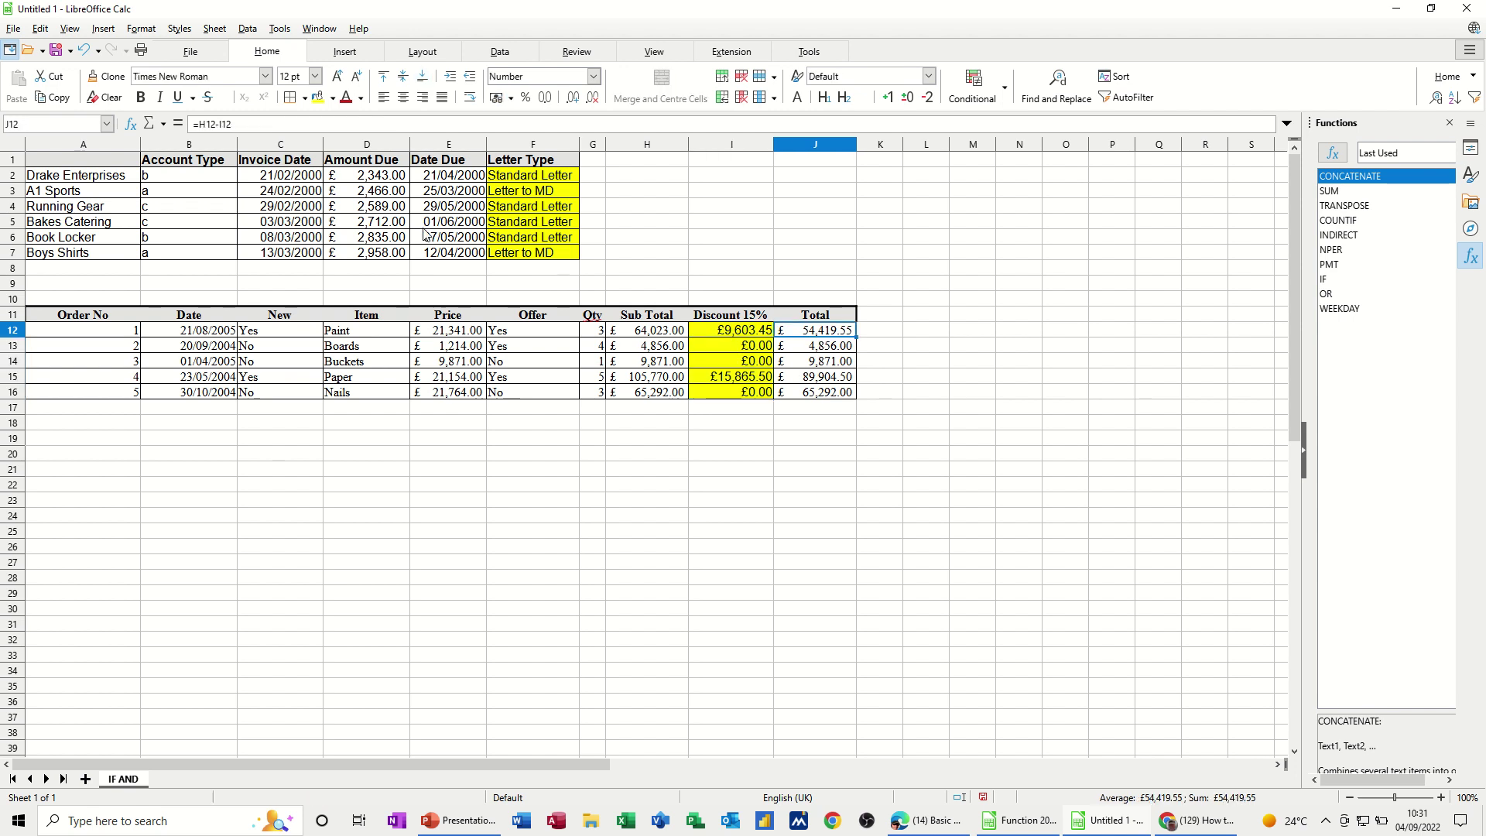
pyautogui.click(720, 331)
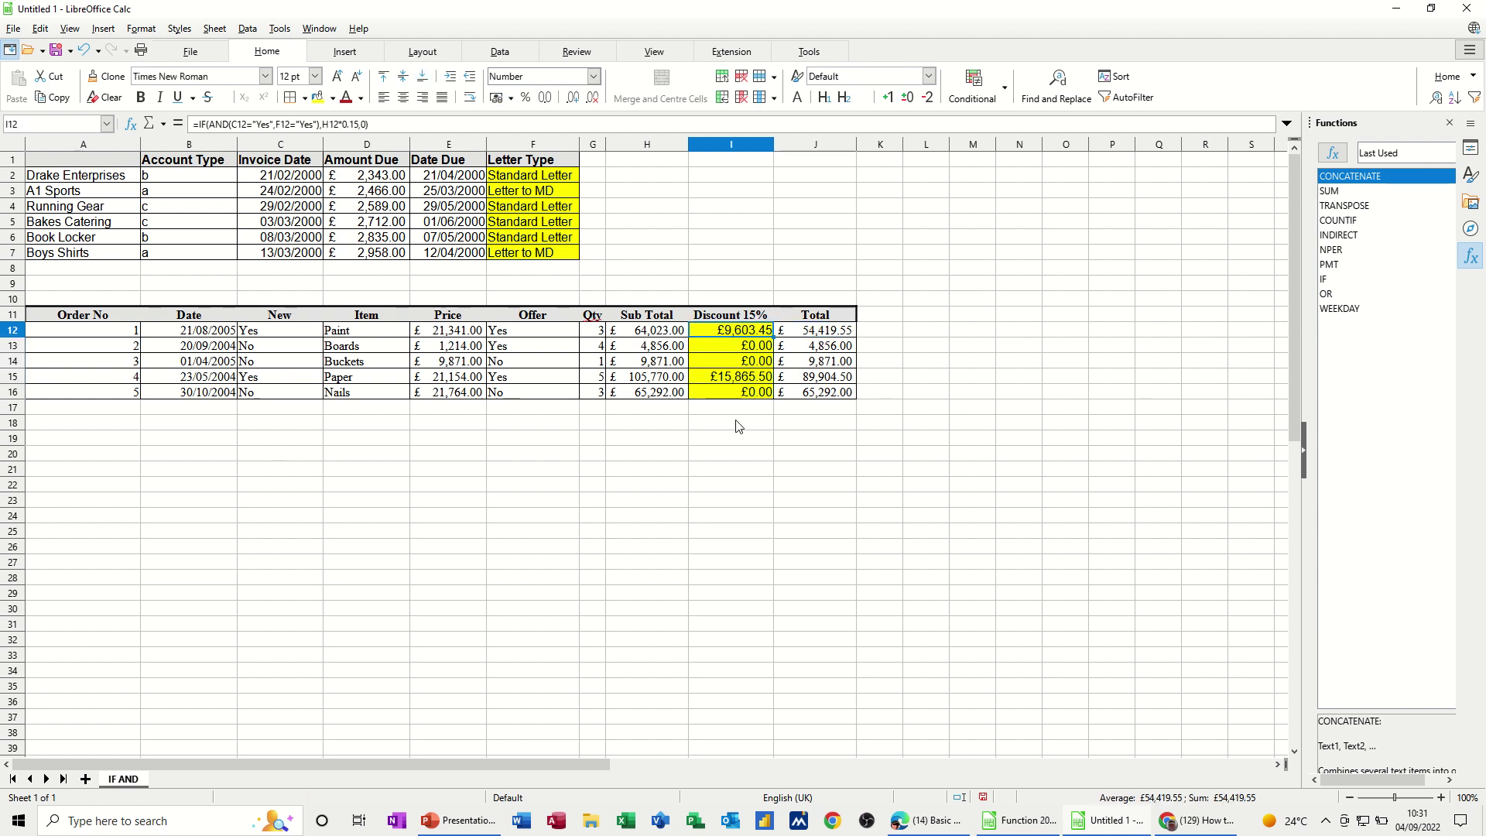